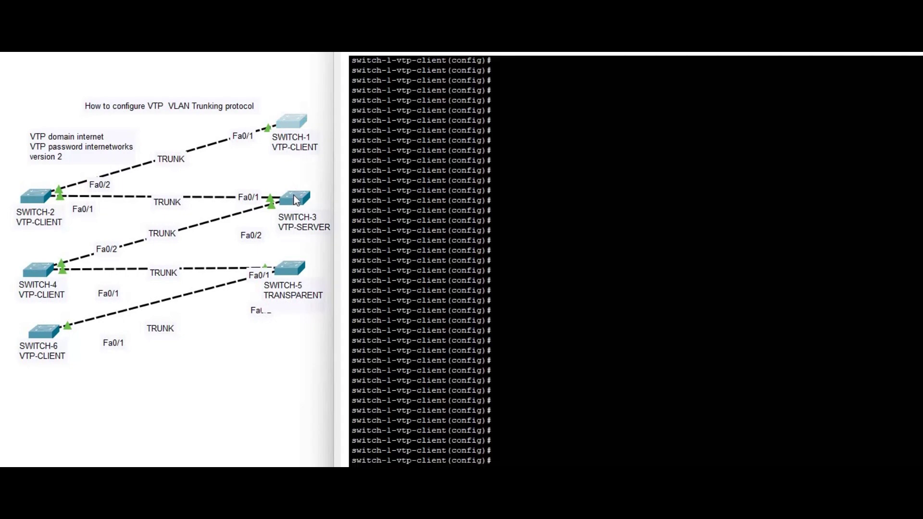
Bring up the CLI of SWITCH-3, the switch named switch-3-vtp-server.
left_click(295, 200)
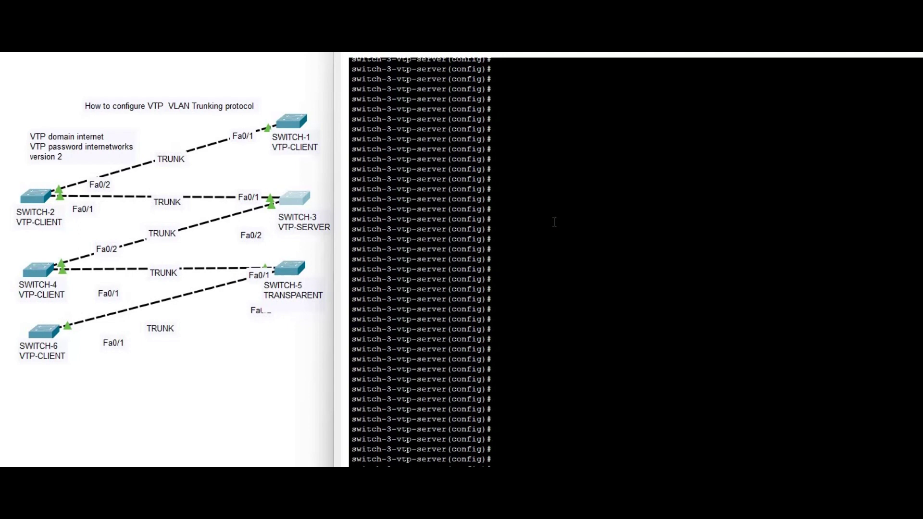
Set SWITCH-1's FastEthernet0/1 to switchport mode trunk by pasting the interface commands.
left_click(296, 120)
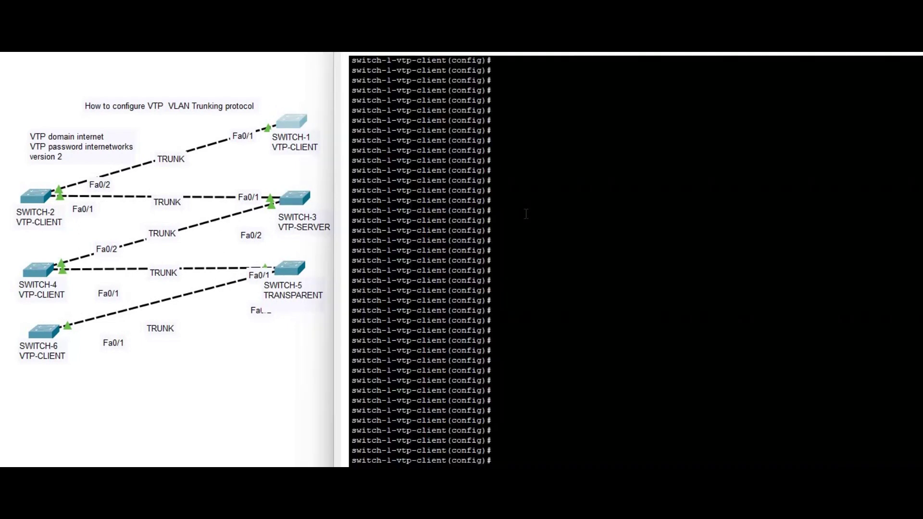
key("Return")
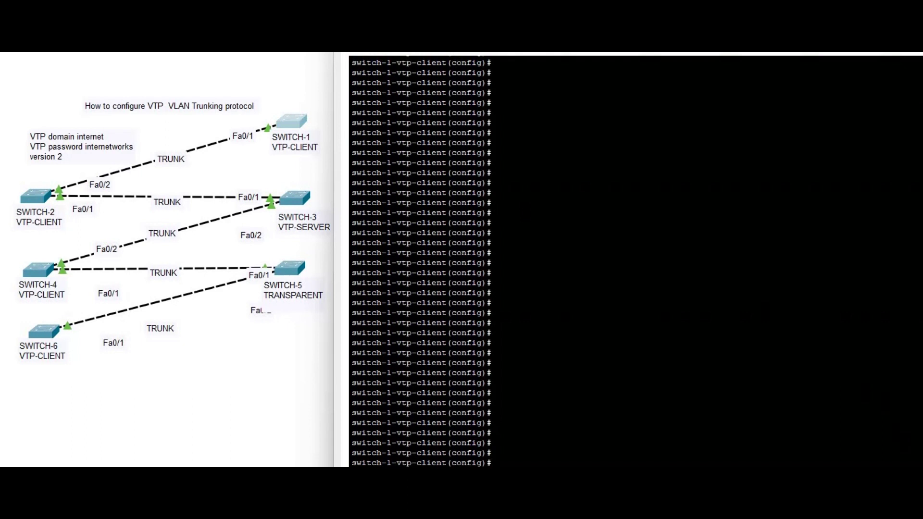
type("interface fastethernet 0/1 switchport mode trunk exit")
key("Return")
key("Return")
key("Return")
key("Return")
key("Return")
key("Return")
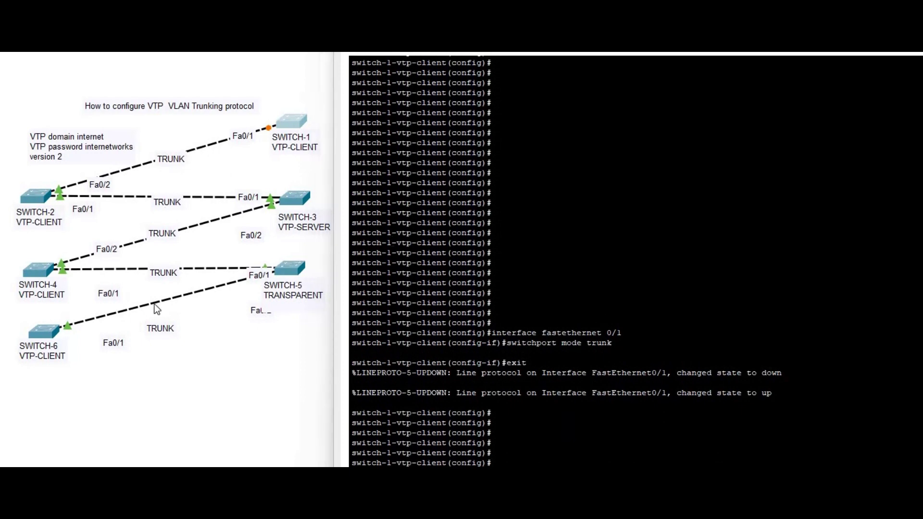
Set SWITCH-2's Fa0/1 and Fa0/2 ports to switchport mode trunk.
left_click(51, 199)
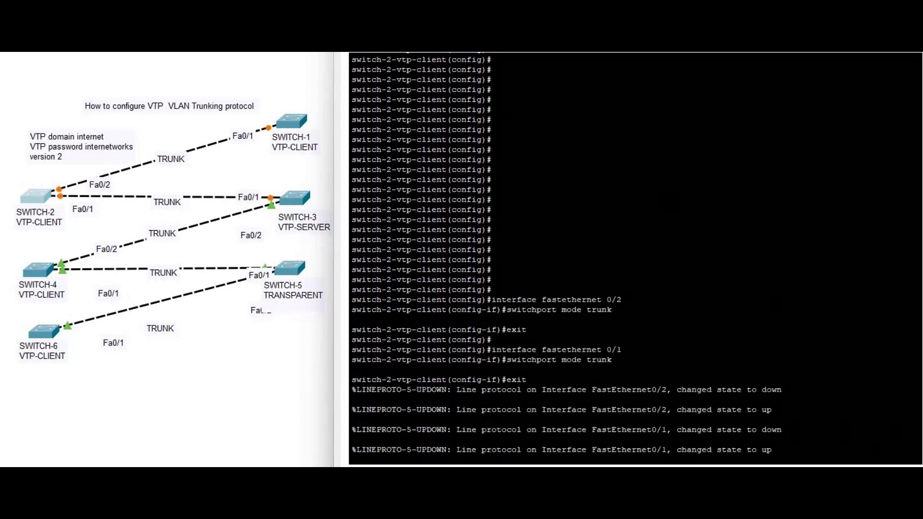
key("Return")
key("Return")
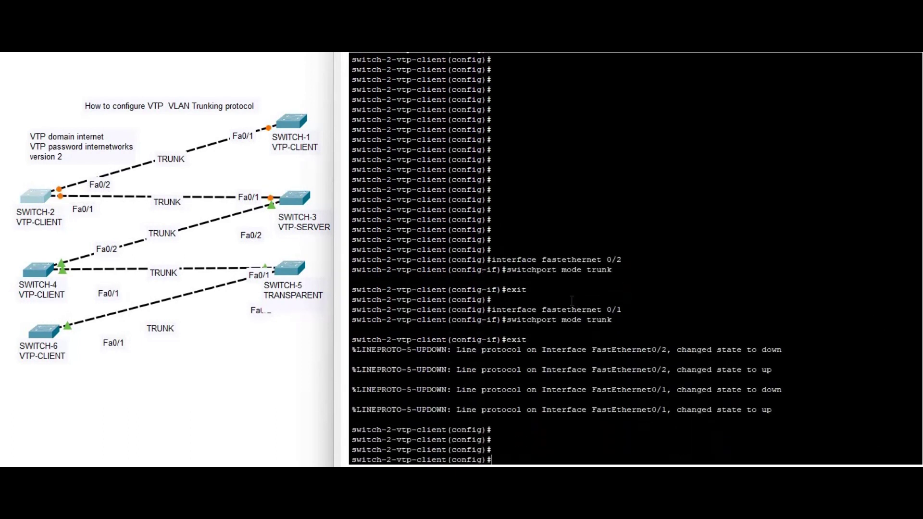
left_click_drag(527, 339, 447, 239)
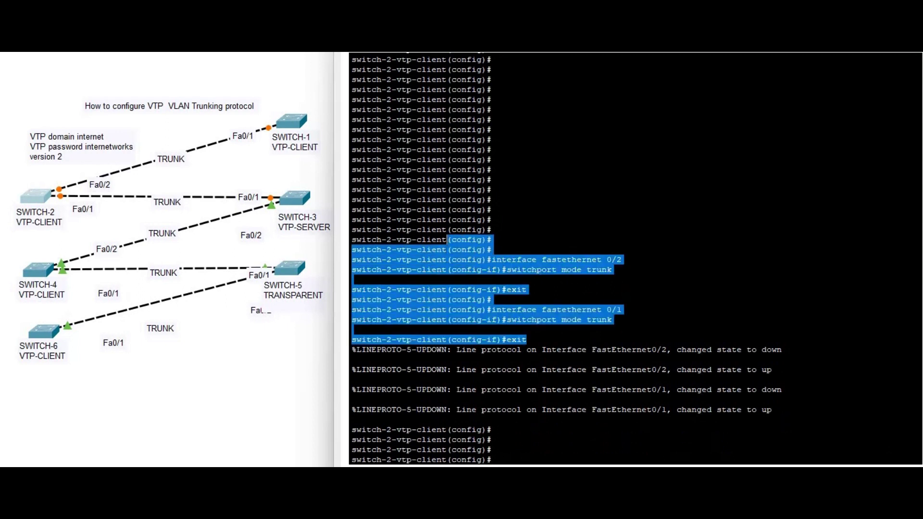
left_click(268, 342)
Set SWITCH-3's Fa0/1 and Fa0/2 ports to switchport mode trunk.
left_click(301, 198)
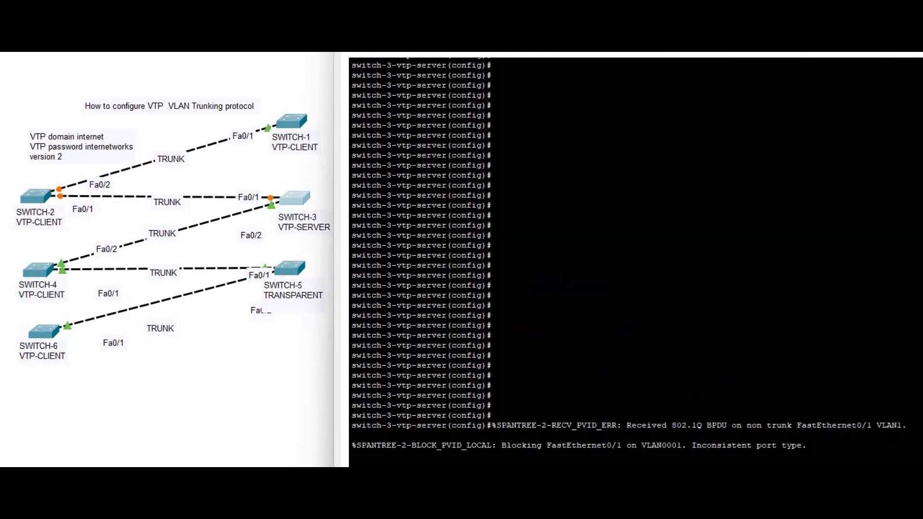
type("interface fastethernet 0/1 switchport mode trunk exit interface fastethernet 0/2 switchport mode trunk exit")
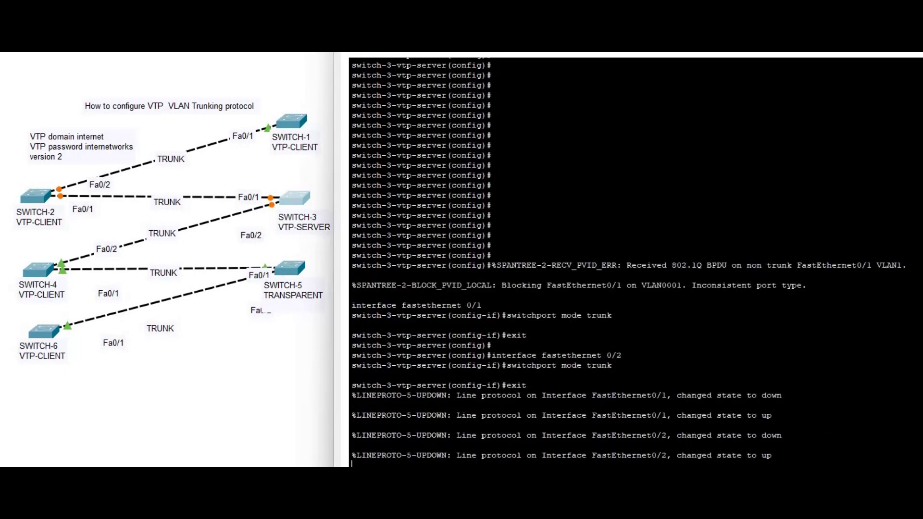
key("Return")
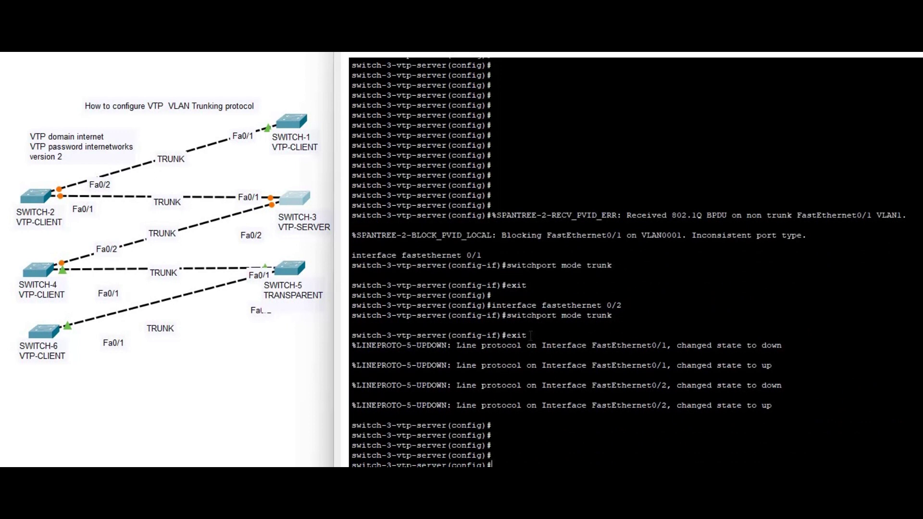
left_click_drag(536, 330, 351, 255)
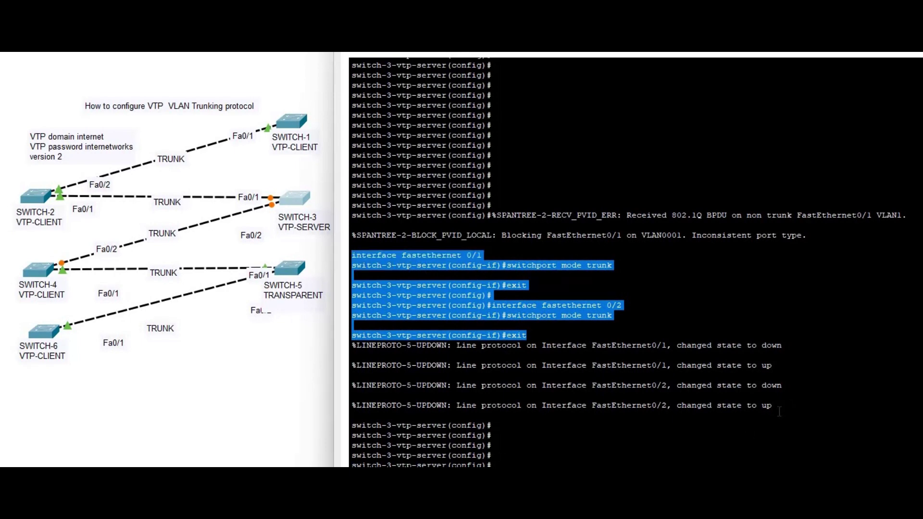
left_click(609, 412)
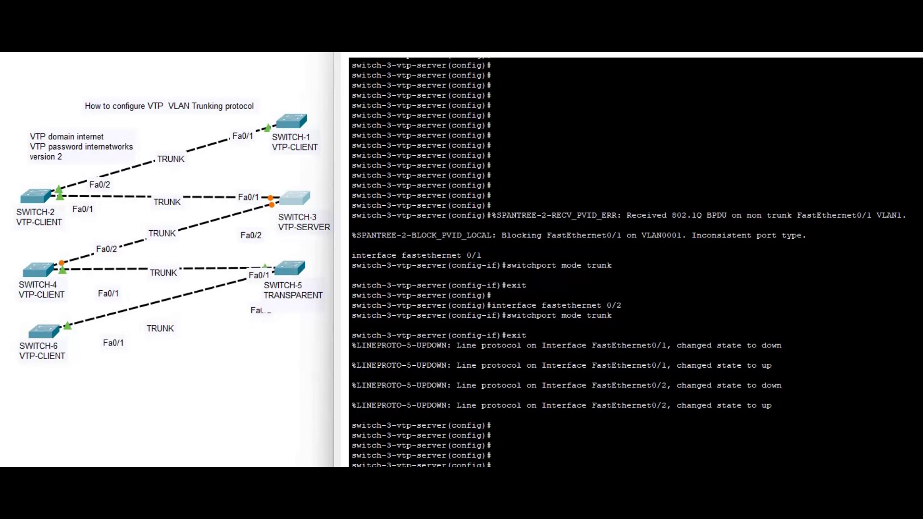
Set SWITCH-5's Fa0/1 and Fa0/2 ports to switchport mode trunk.
left_click(294, 268)
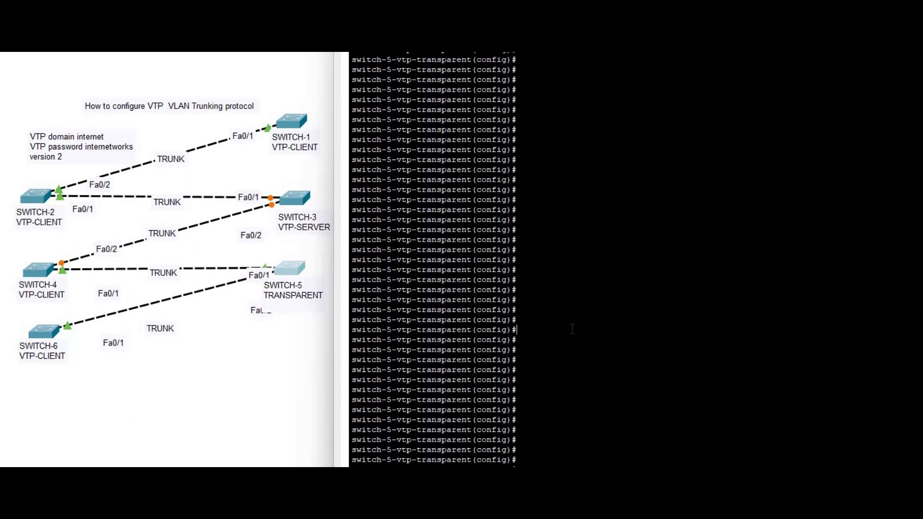
scroll(572, 329, "down", 1)
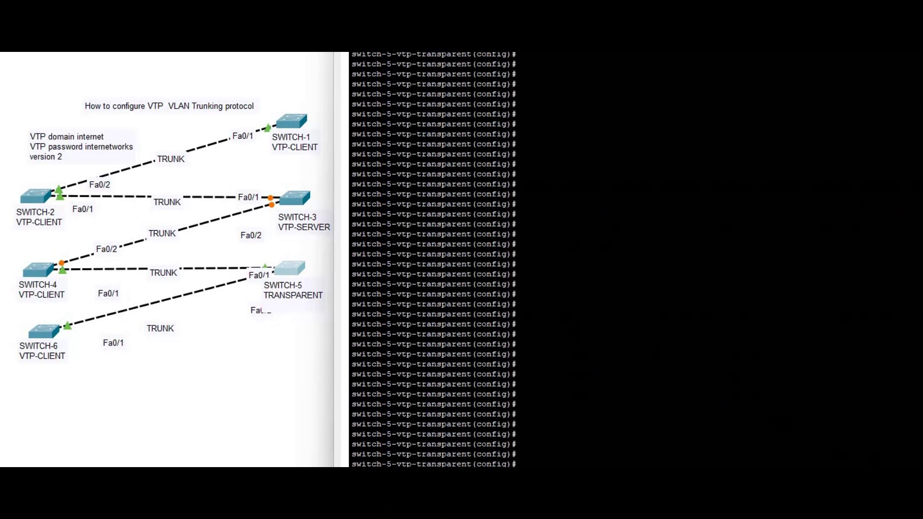
type("interface fastethernet 0/1 switchport mode trunk exit  interface fastethernet 0/2 switchport mode trunk exit")
key("Return")
key("Return")
key("Return")
key("Return")
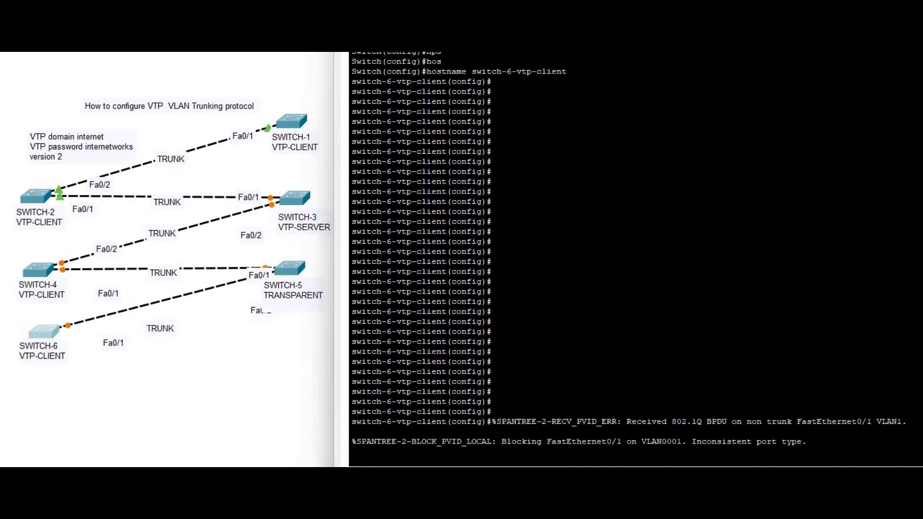
Trunk SWITCH-6's ports and confirm Fa0/1 trunking with 802.1q via 'do show int trunk'.
type("interface fastethernet 0/1 switchport mode trunk exit interface fastethernet 0/2 switchport mode trunk exit")
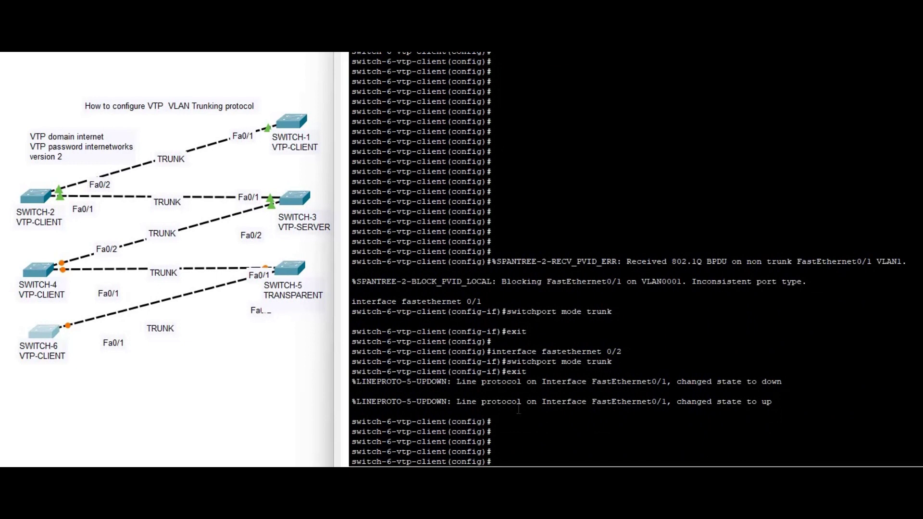
type("do show int trunk")
key("Return")
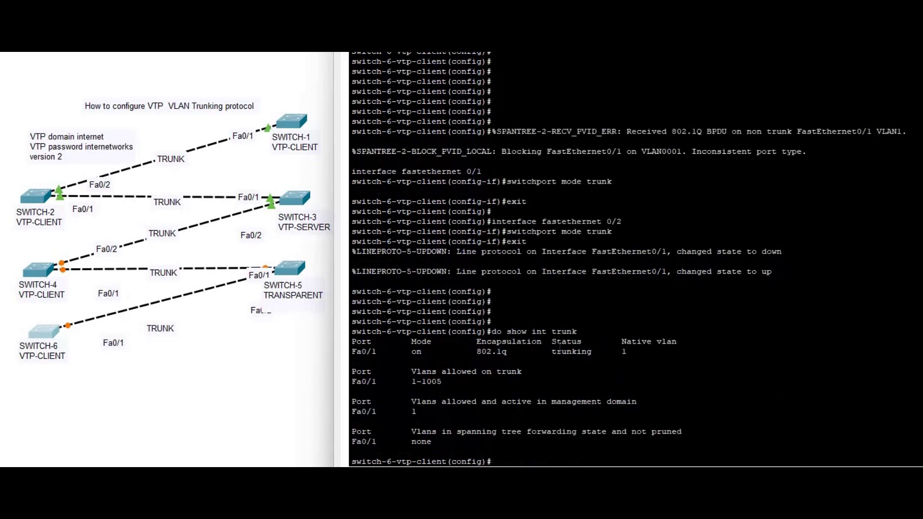
left_click_drag(352, 352, 351, 362)
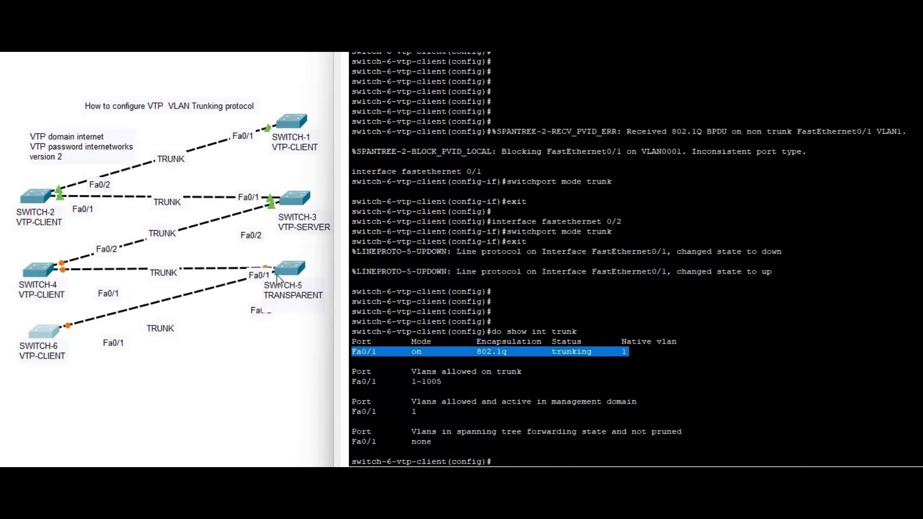
Verify SWITCH-5's Fa0/1 and Fa0/2 trunks with 'do show int trunk'.
left_click(286, 264)
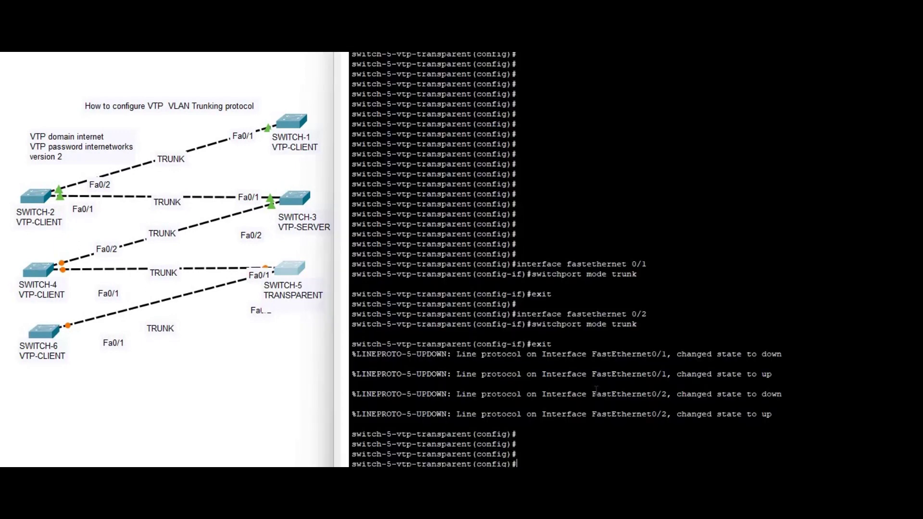
type("do show int trunk")
key("Return")
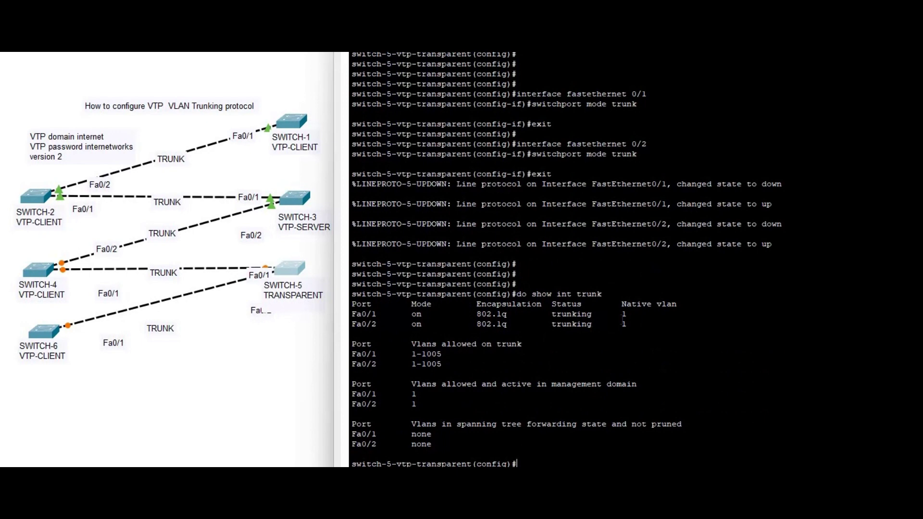
left_click_drag(626, 324, 349, 307)
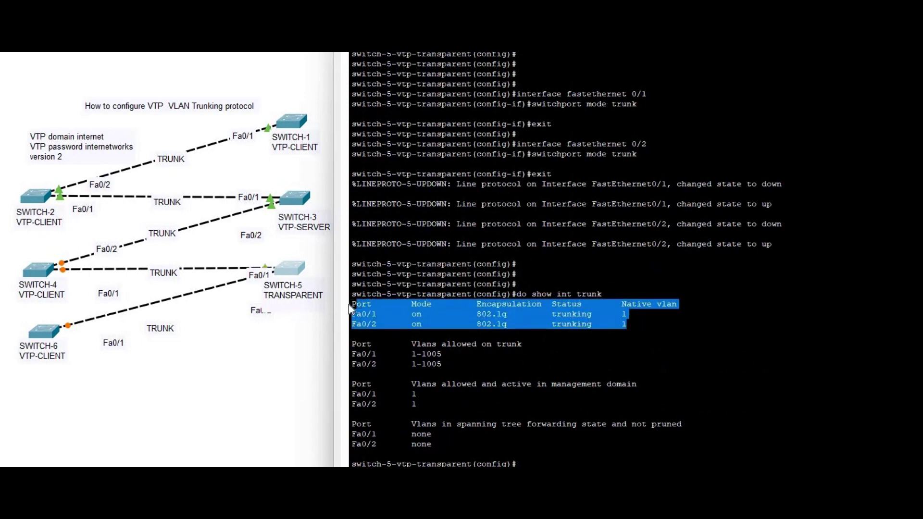
Verify SWITCH-4's Fa0/1 and Fa0/2 trunks with 'do show int trunk'.
left_click(36, 271)
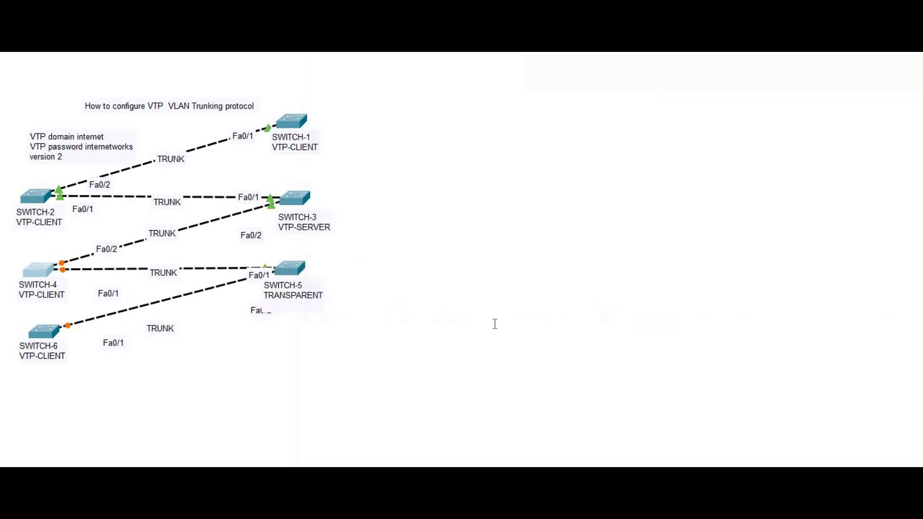
key("Return")
type("do show int ")
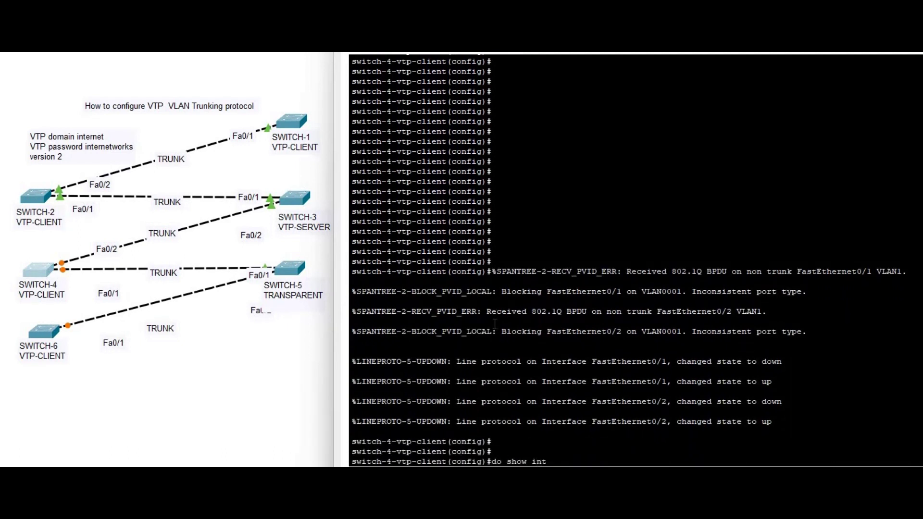
type("trunk")
key("Return")
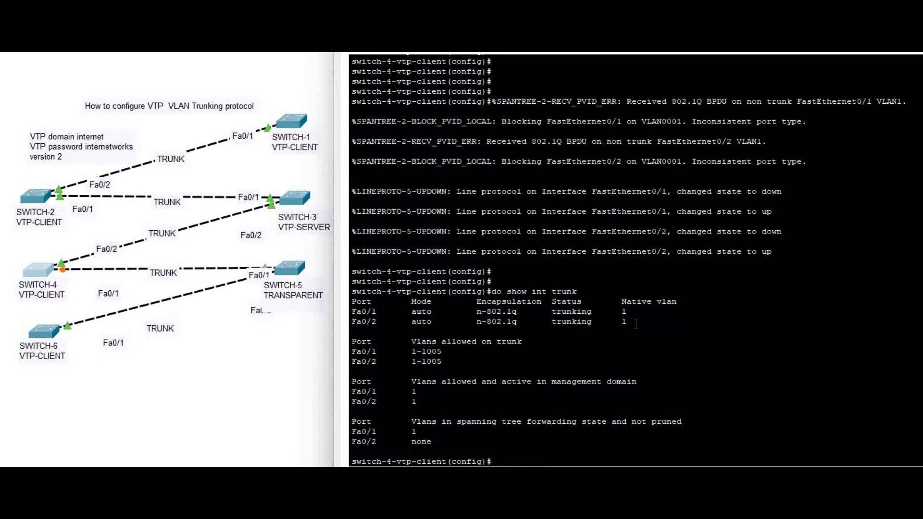
left_click_drag(628, 321, 352, 307)
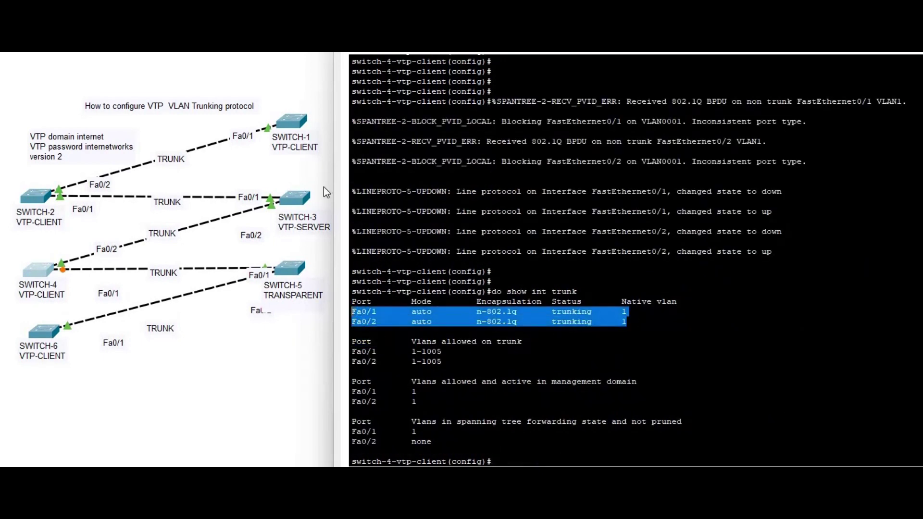
Verify SWITCH-3's trunk ports, including Fa0/2, with 'do show int trunk'.
left_click(302, 198)
key("Return")
key("Return")
key("Return")
type("do show int")
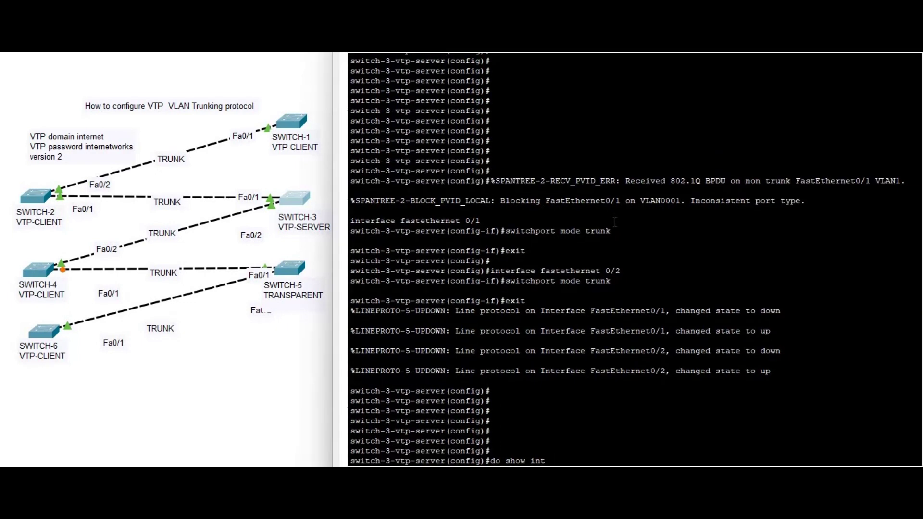
type("trunk")
key("Return")
left_click_drag(624, 321, 346, 310)
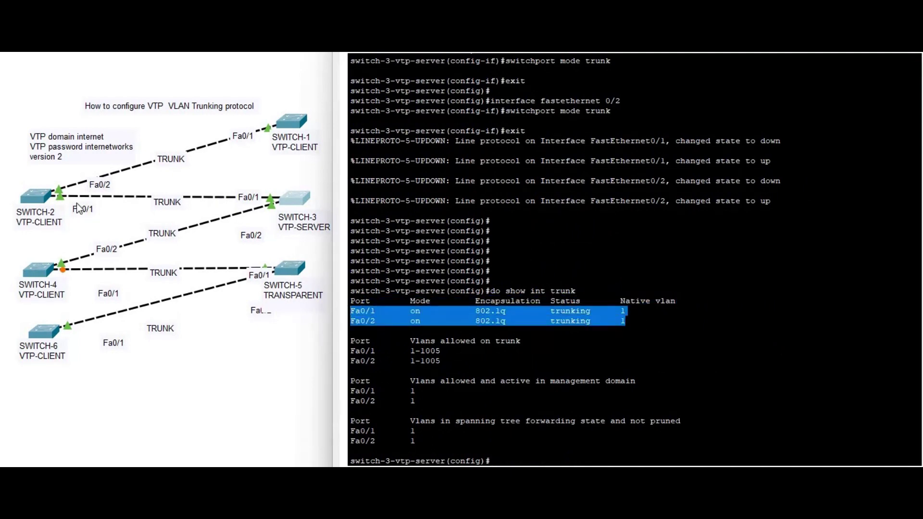
Verify both of SWITCH-2's trunk ports with 'do show int trunk'.
left_click(39, 195)
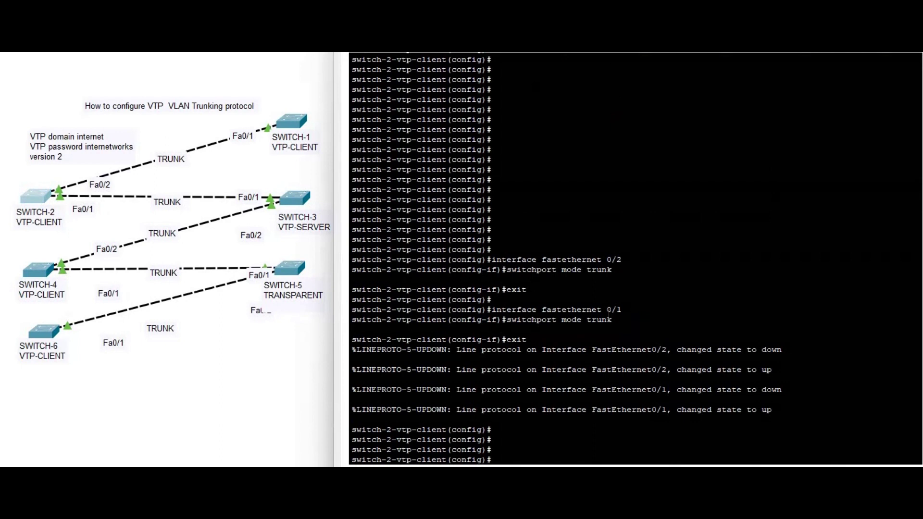
type("do show int tr")
key("BackSpace")
key("BackSpace")
type("trunk")
key("Return")
left_click_drag(359, 307, 626, 320)
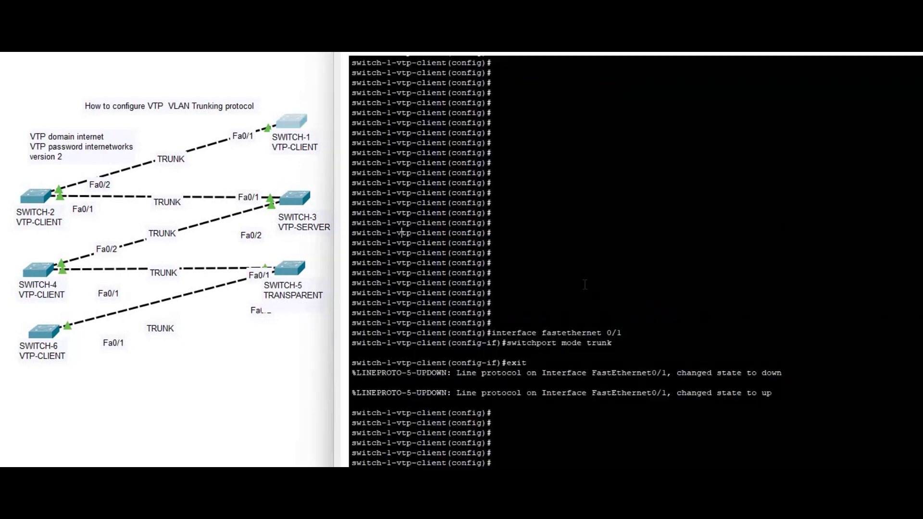
Verify SWITCH-1's Fa0/1 is trunking with 'do show int trunk'.
key("Return")
type("'")
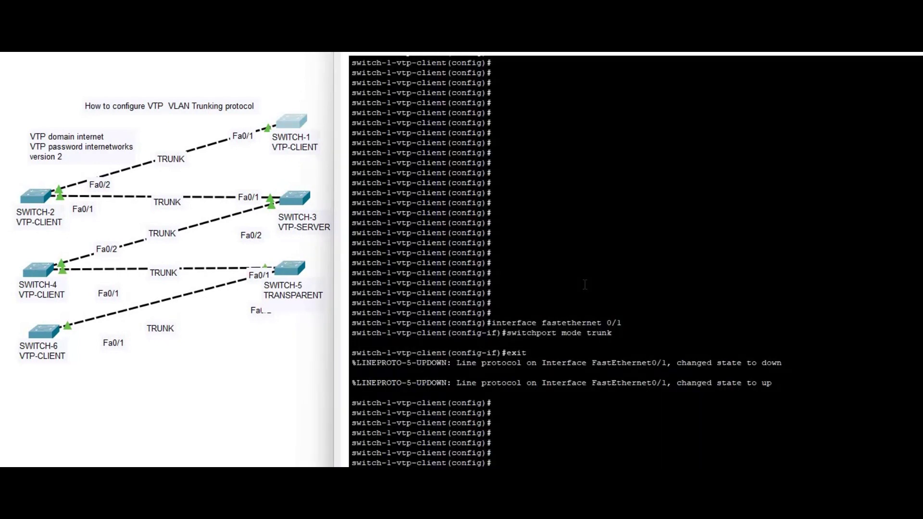
key("Return")
type("do show")
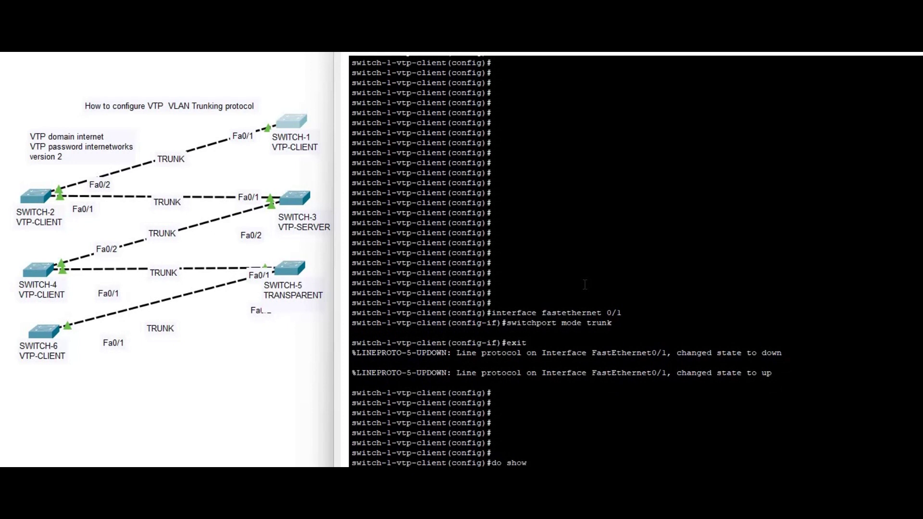
type(" int trunk")
key("Return")
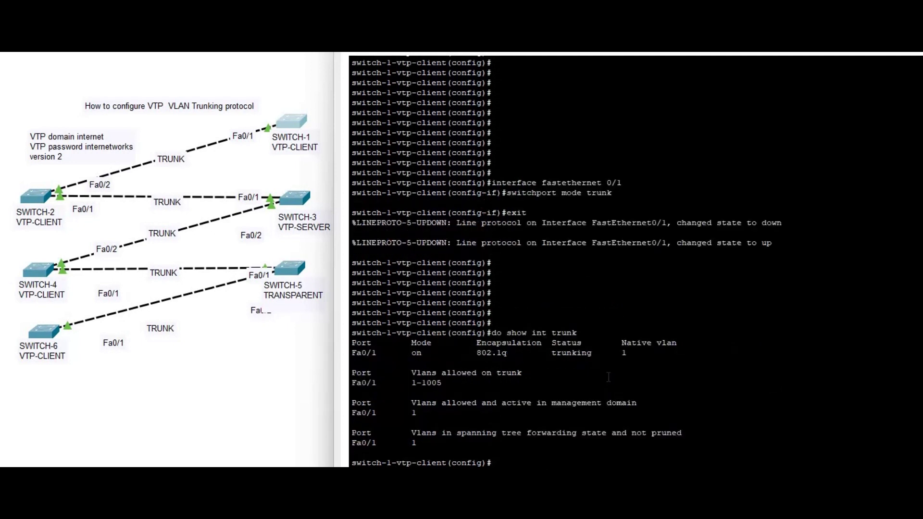
triple_click(594, 352)
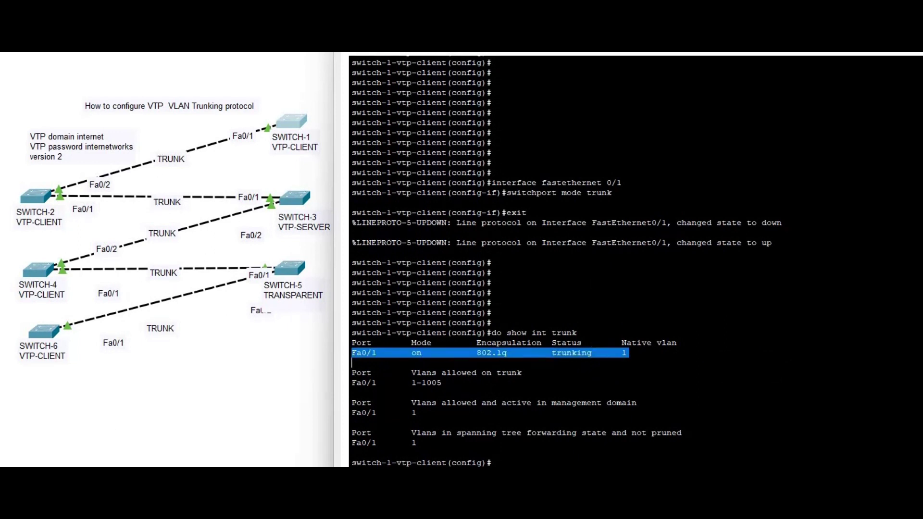
left_click(79, 426)
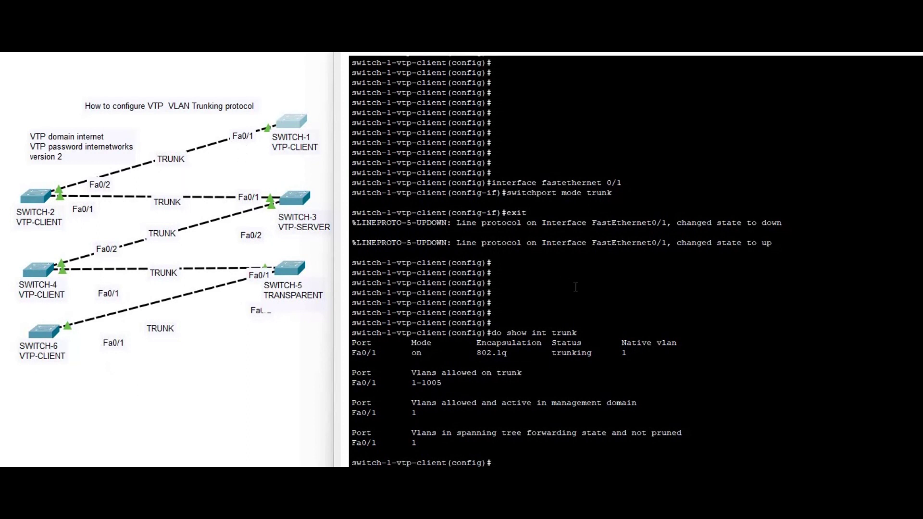
Make SWITCH-1 a VTP version 2 client in domain internet with the VTP password.
key("Return")
key("Return")
key("Return")
key("Return")
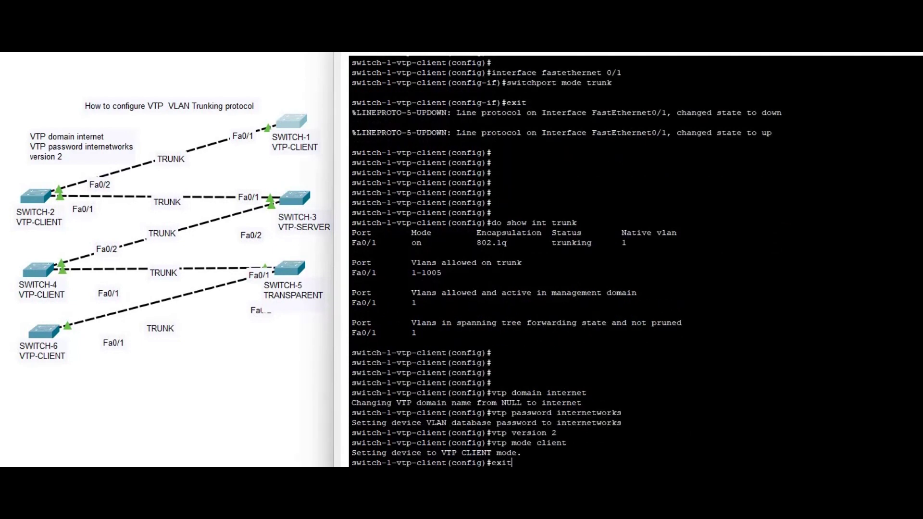
key("Return")
key("Return")
key("Return")
key("Return")
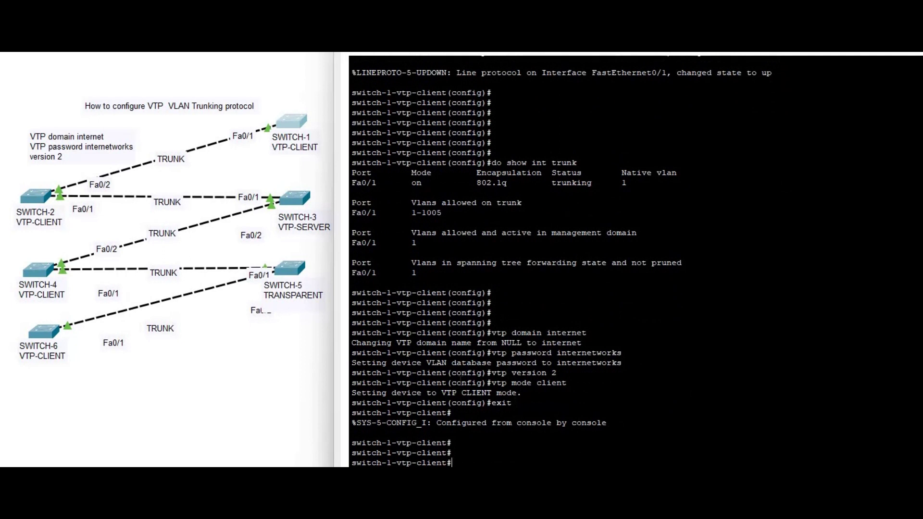
left_click_drag(511, 403, 367, 333)
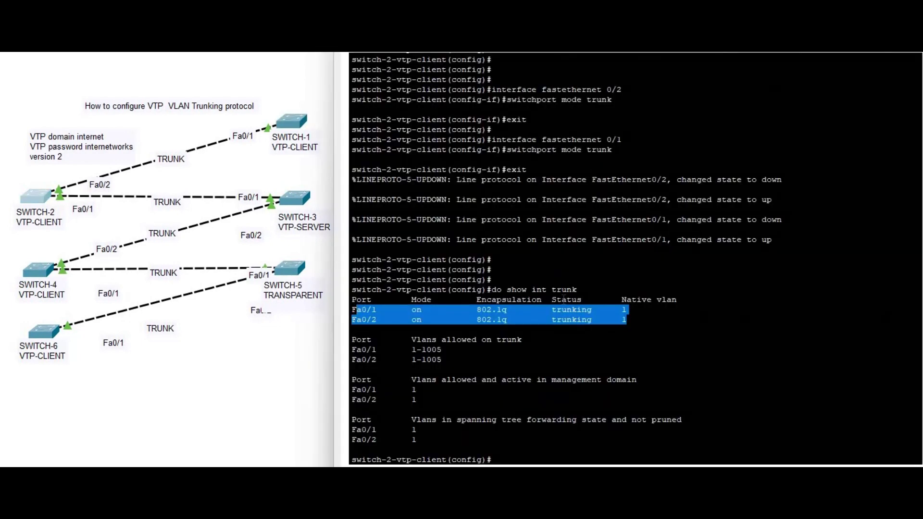
Apply the VTP client settings (domain internet, password, version 2) to SWITCH-2 and SWITCH-4.
left_click(562, 299)
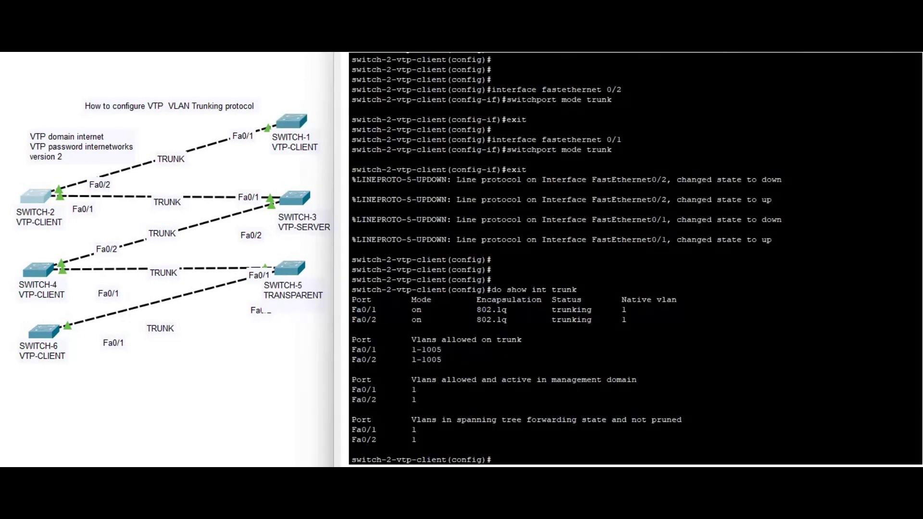
key("ctrl+v")
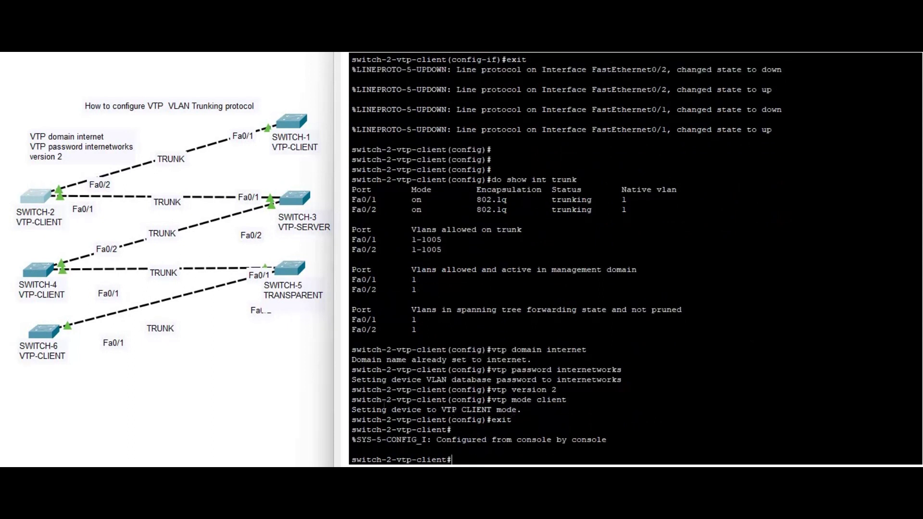
left_click_drag(512, 421, 351, 360)
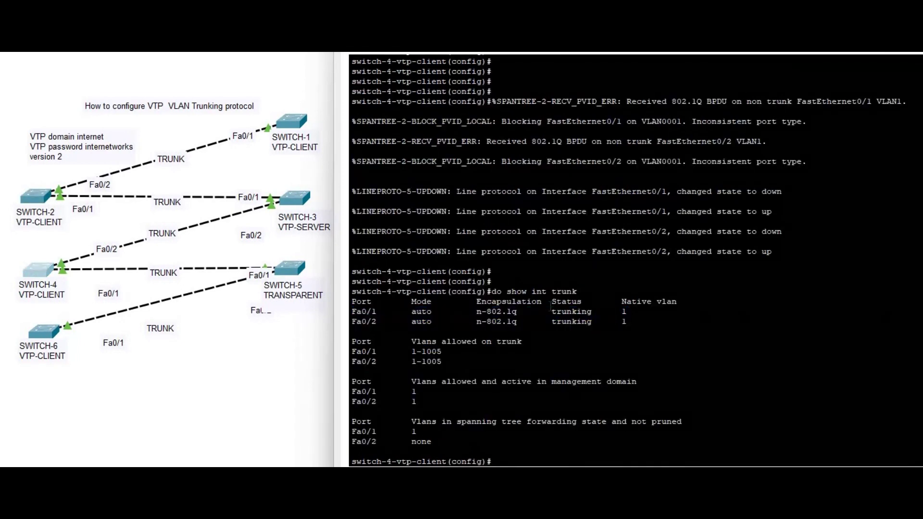
key("Return")
key("Return")
key("Return")
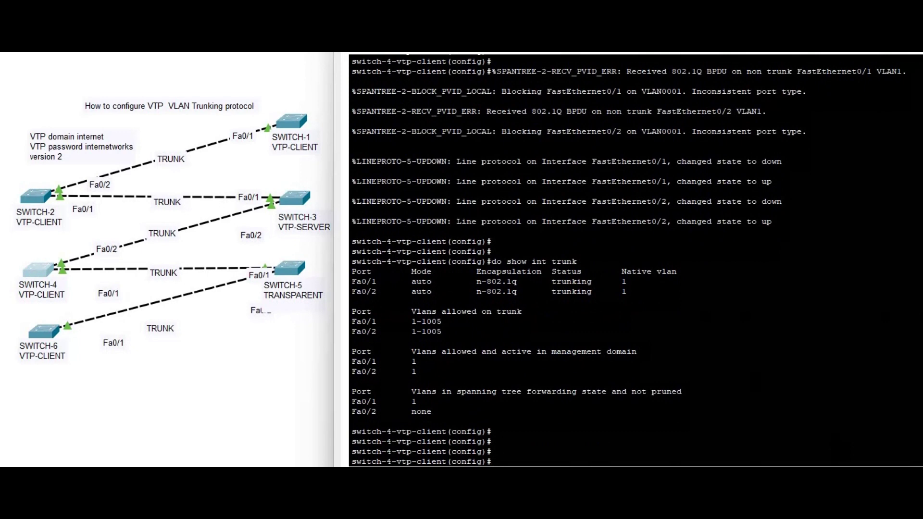
key("ctrl+v")
key("Return")
key("Return")
key("Return")
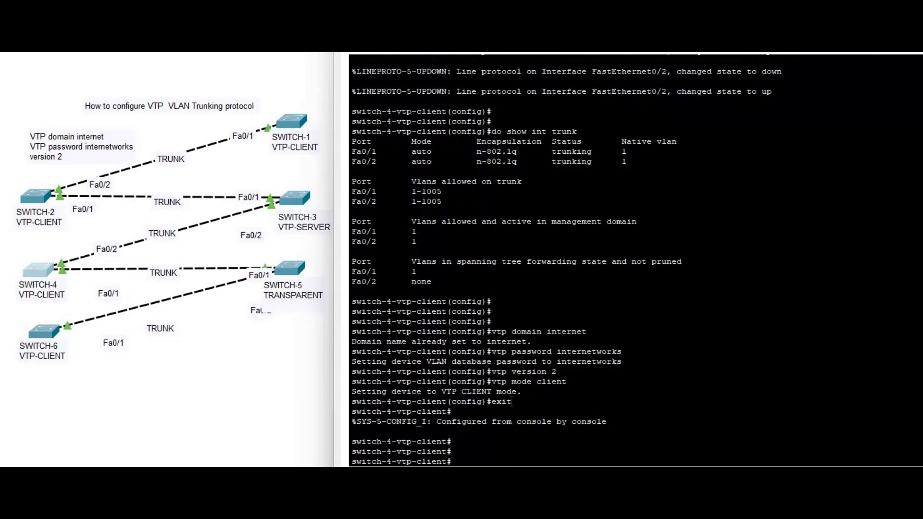
left_click_drag(512, 401, 461, 391)
left_click_drag(383, 323, 382, 321)
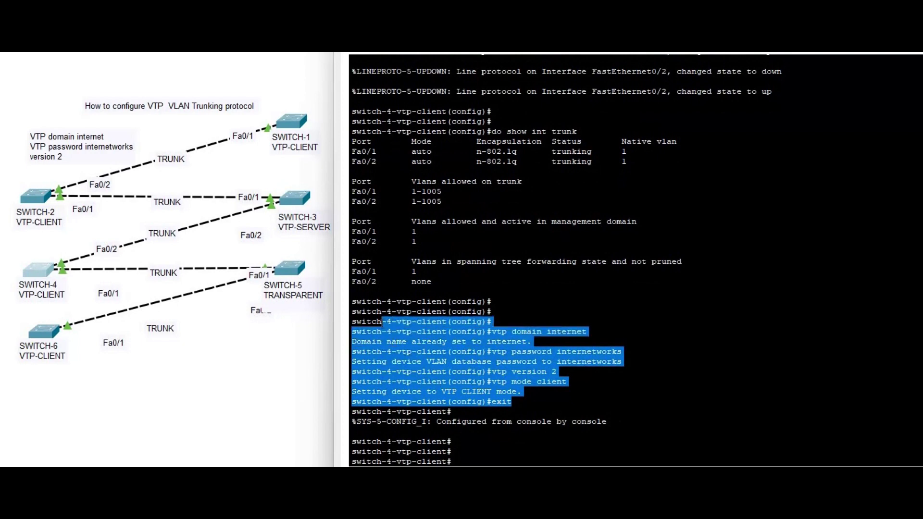
Apply the same VTP version 2 client settings for domain internet to SWITCH-6.
left_click(41, 335)
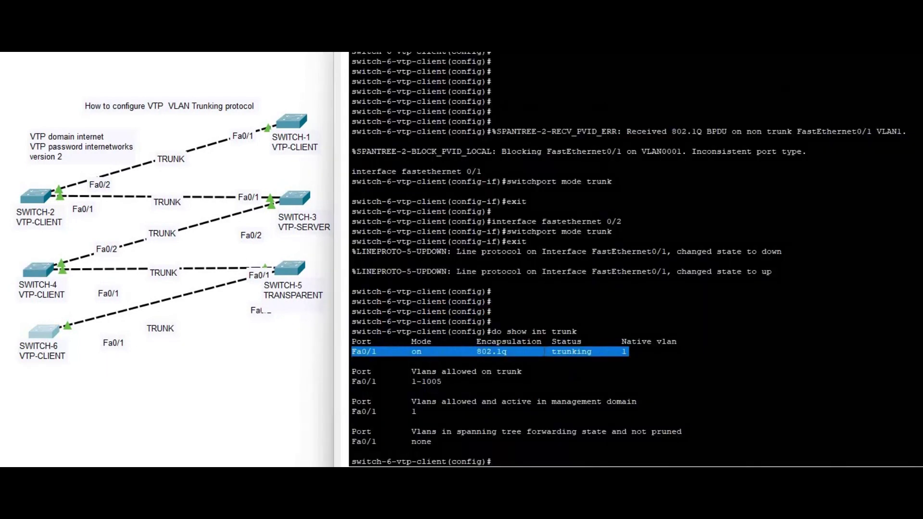
key("Return")
key("Return")
key("Return")
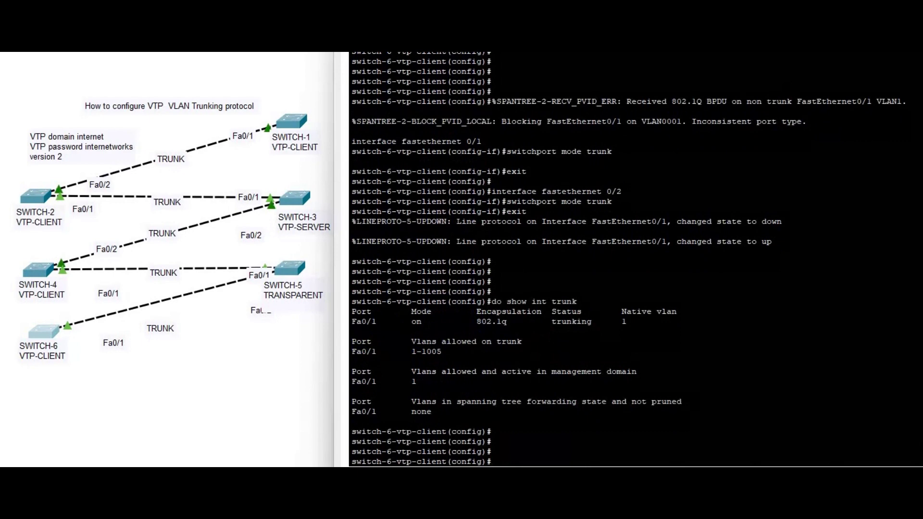
key("ctrl+v")
key("Return")
key("Return")
key("Return")
key("Return")
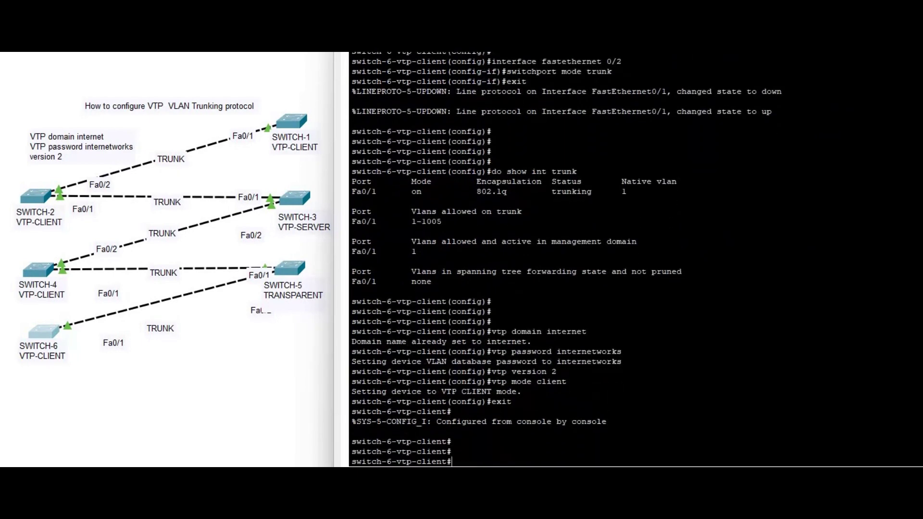
left_click_drag(512, 402, 362, 321)
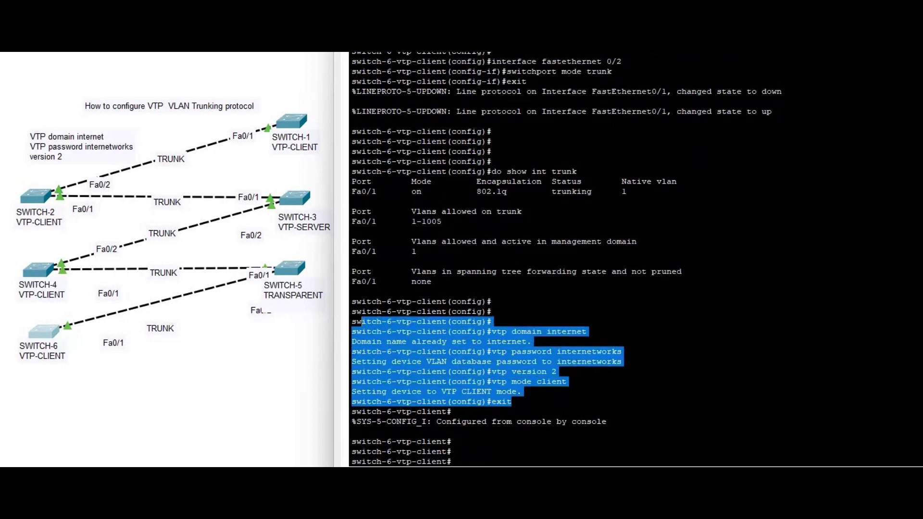
left_click(299, 181)
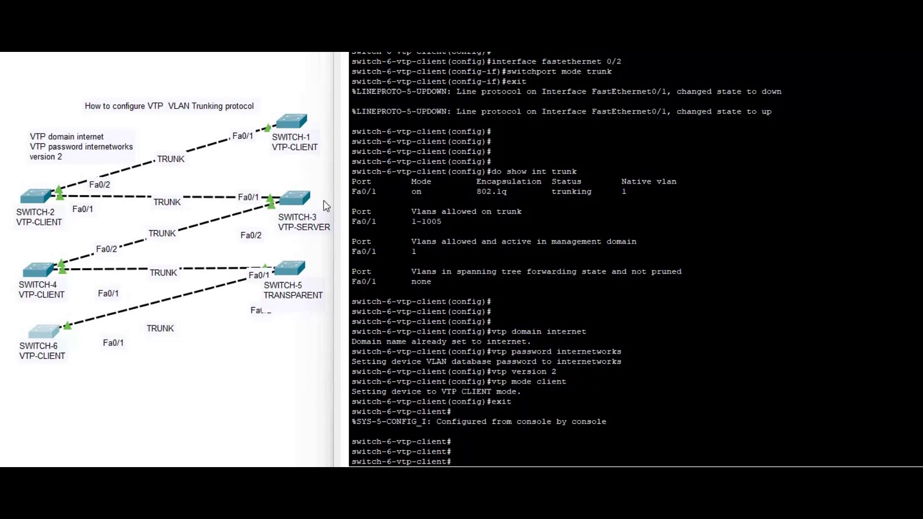
left_click(298, 196)
Configure SWITCH-3 as VTP server, version 2, in domain internet with the password.
left_click(533, 275)
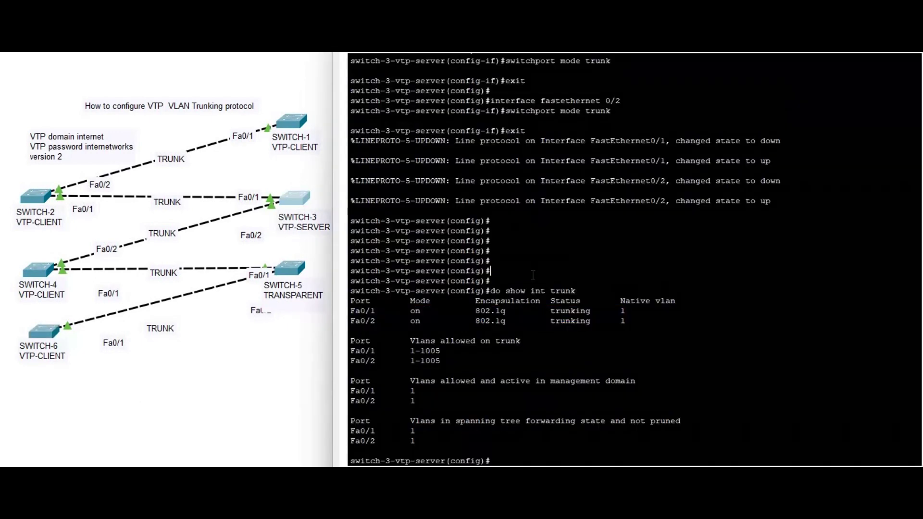
key("Return")
key("Return")
key("Return")
key("ctrl+v")
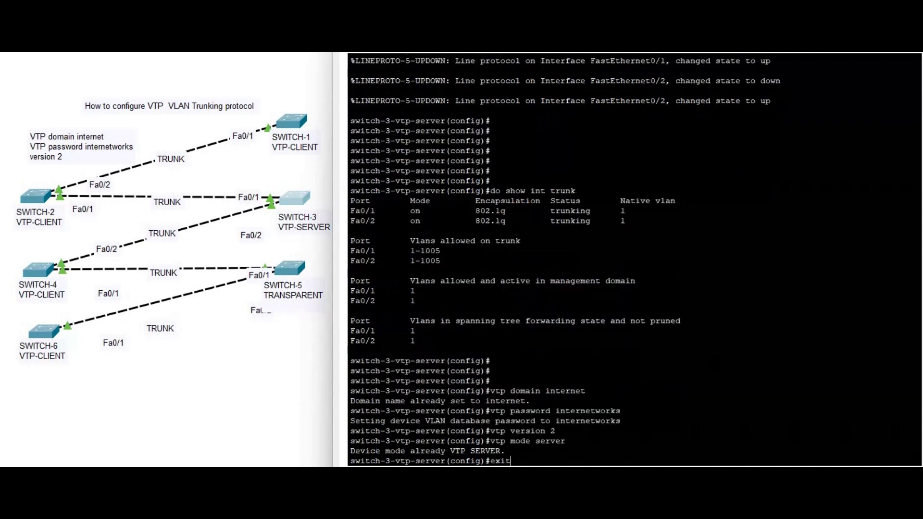
key("Return")
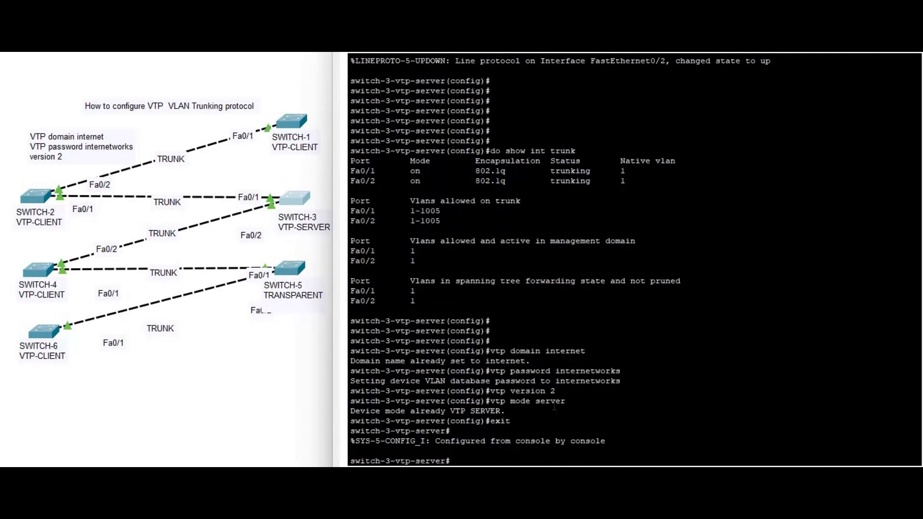
triple_click(550, 402)
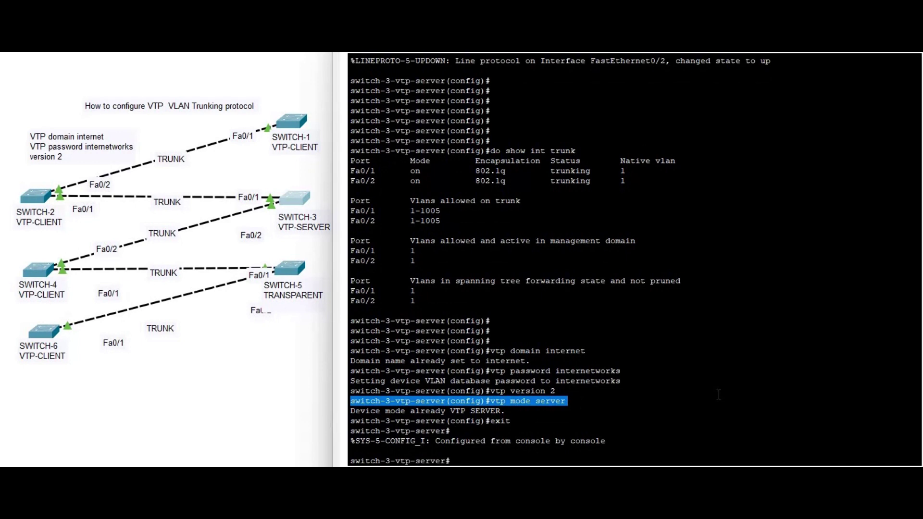
left_click(520, 418)
left_click_drag(510, 421, 376, 351)
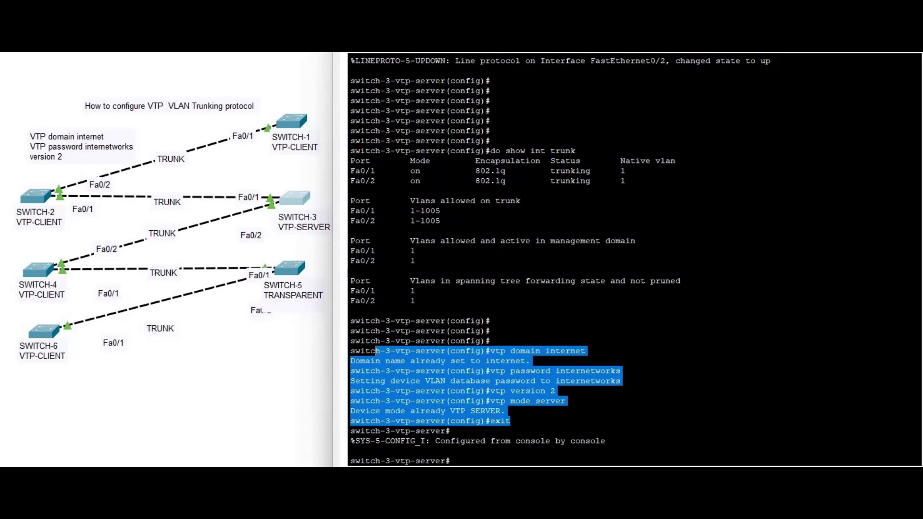
left_click(167, 316)
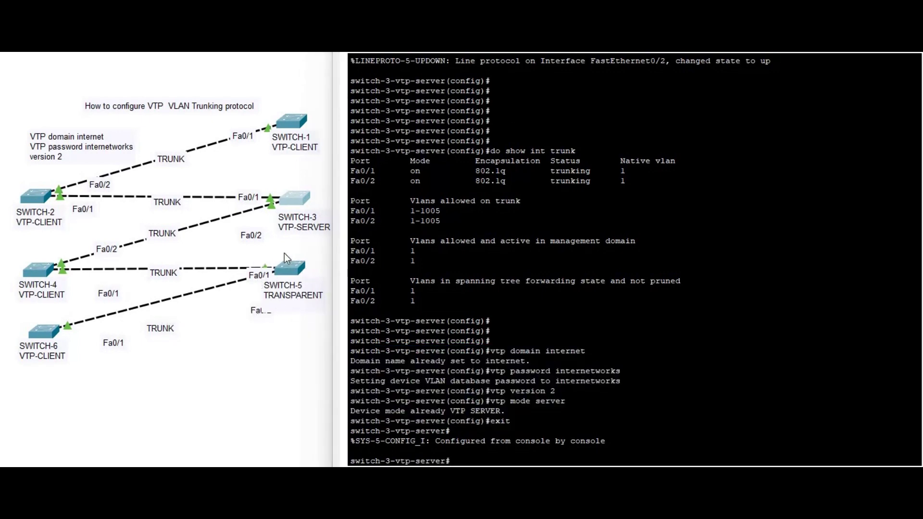
Configure SWITCH-5 as VTP transparent, version 2, in domain internet with the password.
left_click(292, 266)
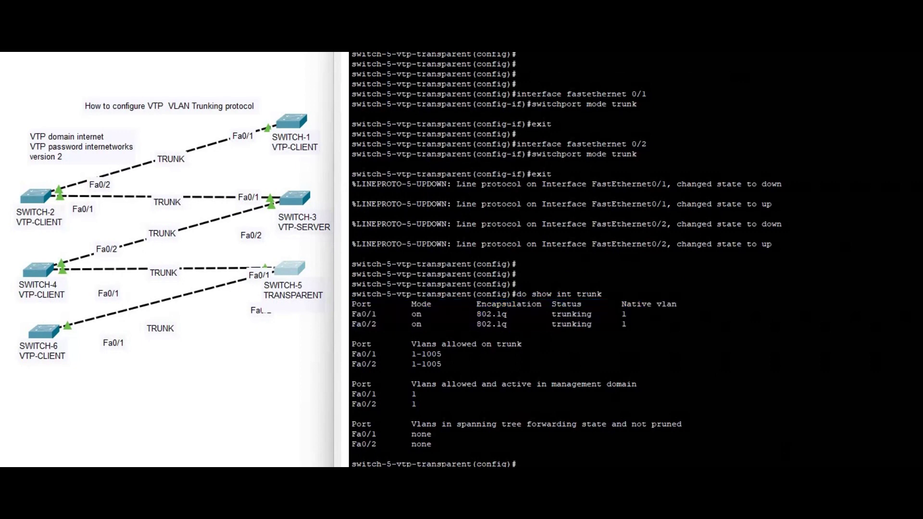
key("ctrl+v")
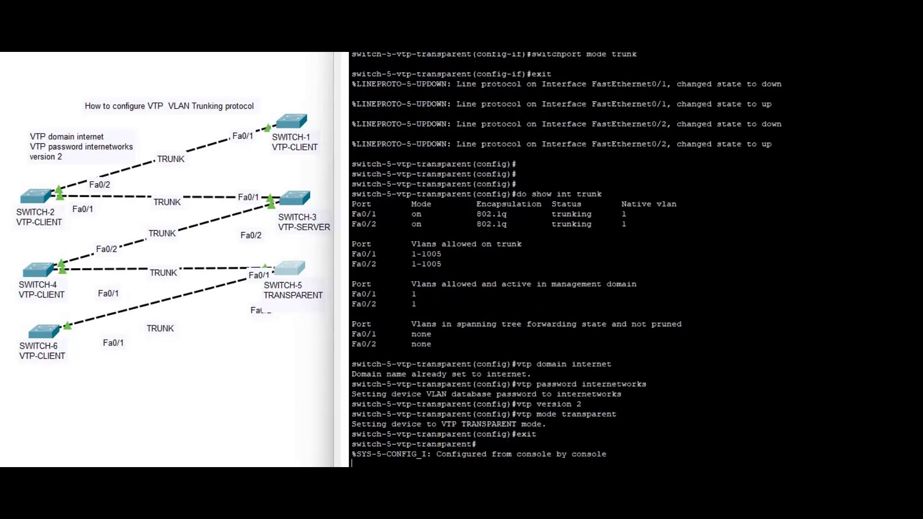
key("Return")
key("Return")
key("Return")
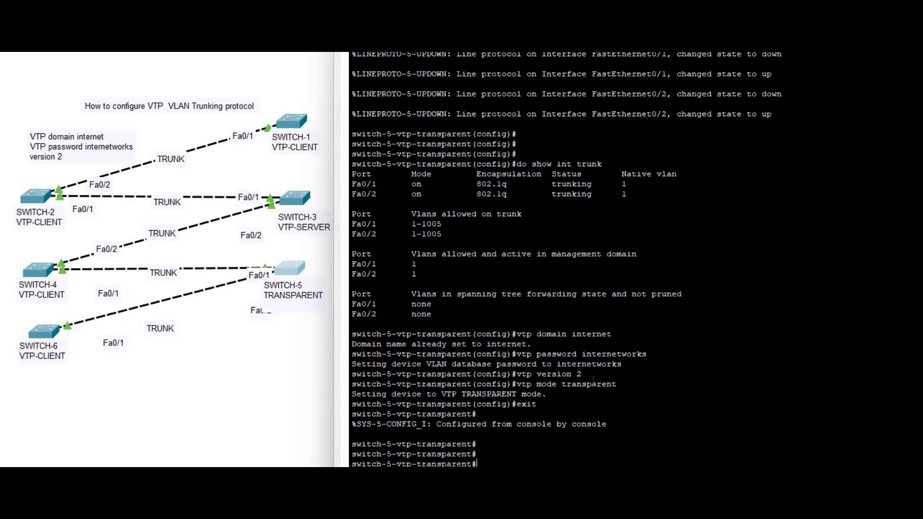
triple_click(592, 384)
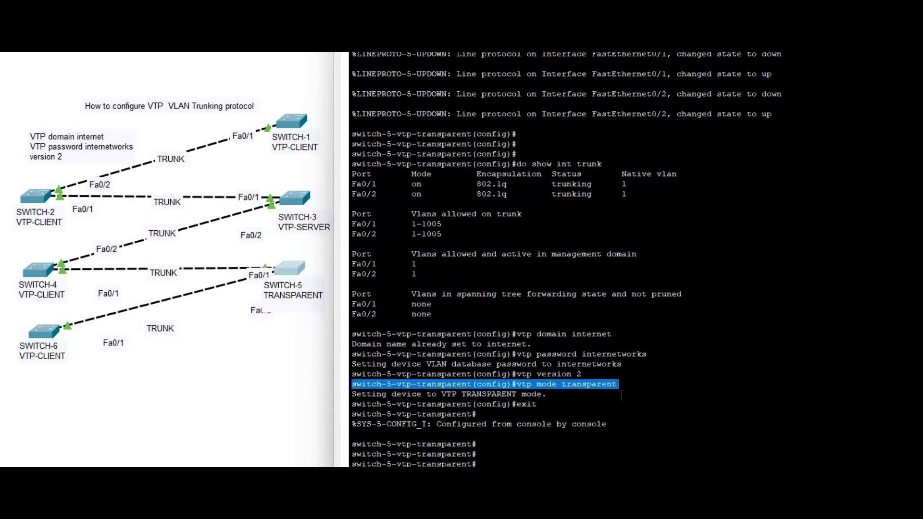
left_click_drag(536, 404, 356, 344)
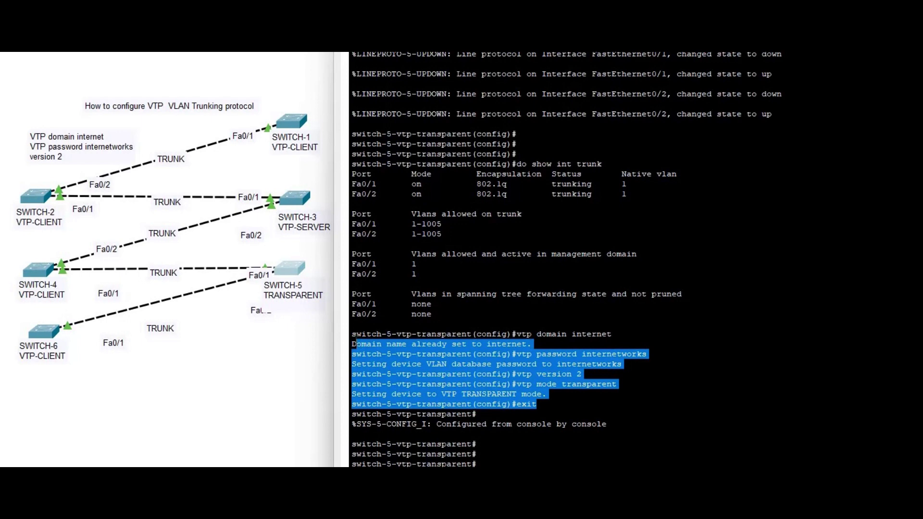
left_click_drag(356, 346, 356, 356)
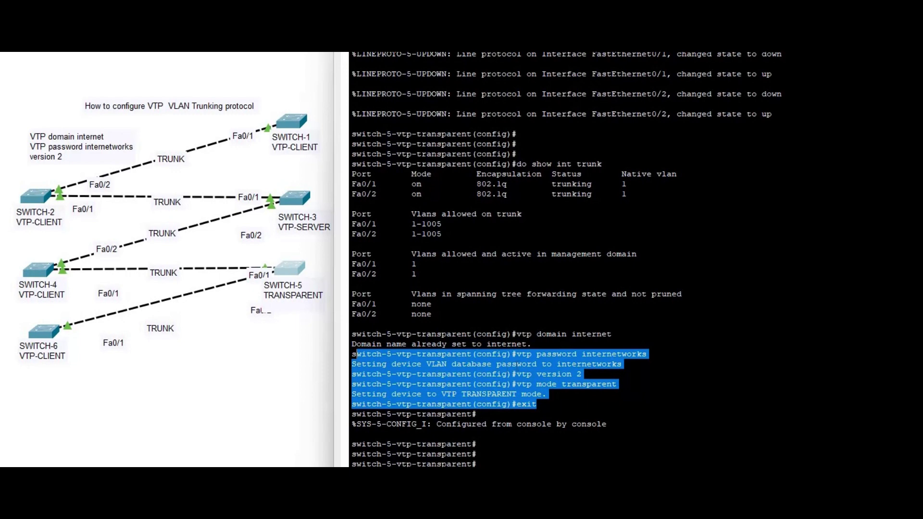
left_click(567, 366)
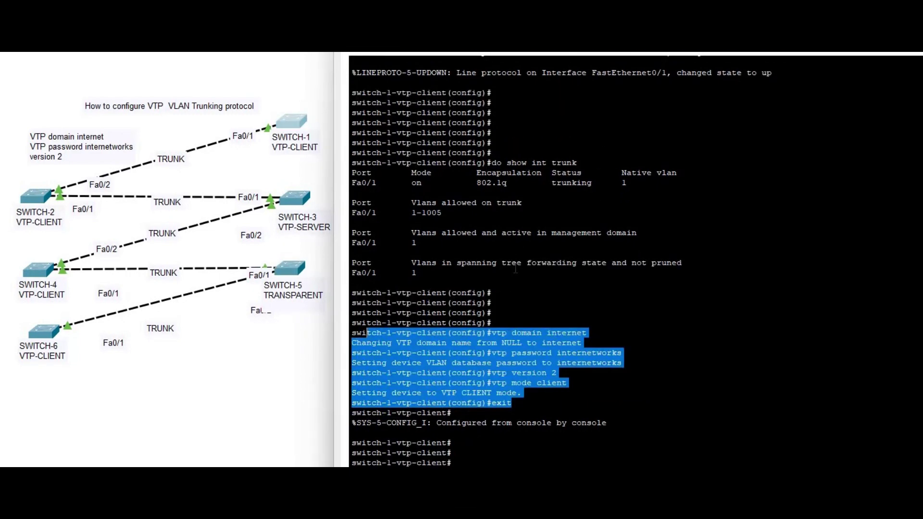
Check SWITCH-1's VTP status with 'do show vtp status', then leave configuration mode with end.
left_click(515, 267)
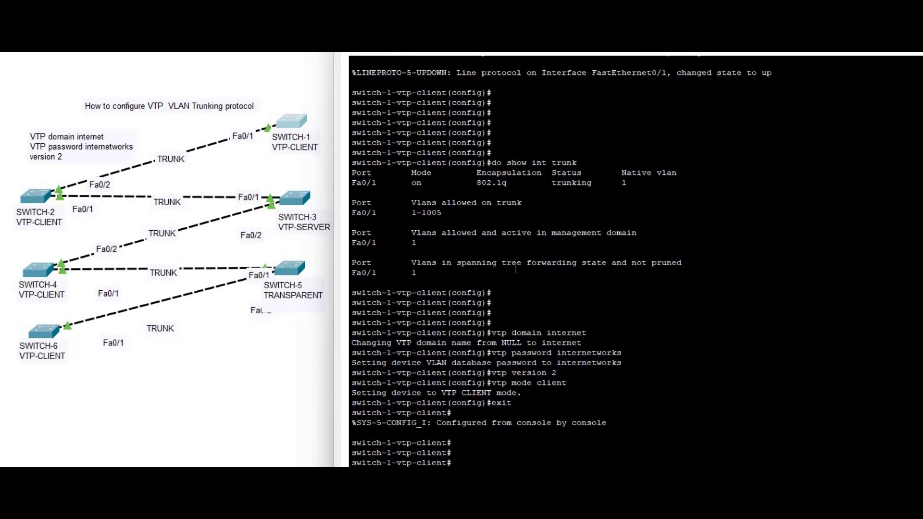
key("Return")
key("Return")
key("Return")
type("do show")
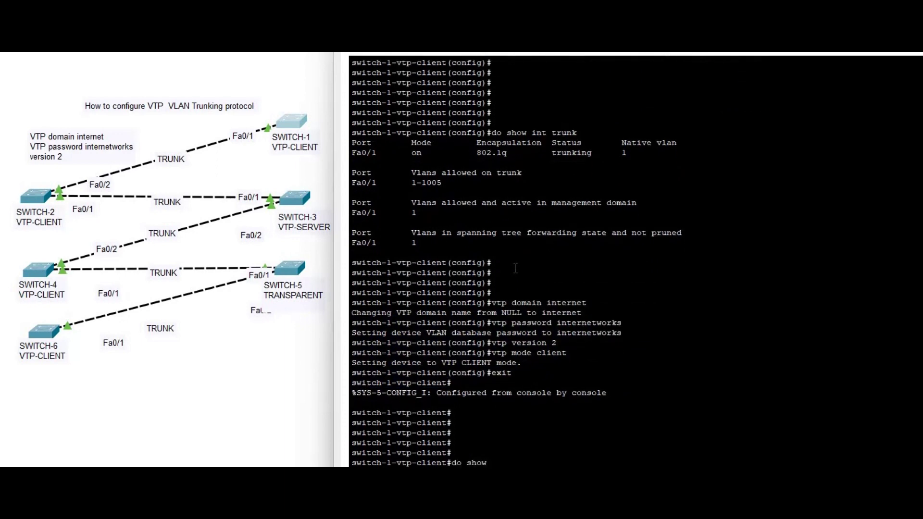
type(" vtp st")
key("Return")
key("Return")
key("Return")
key("Return")
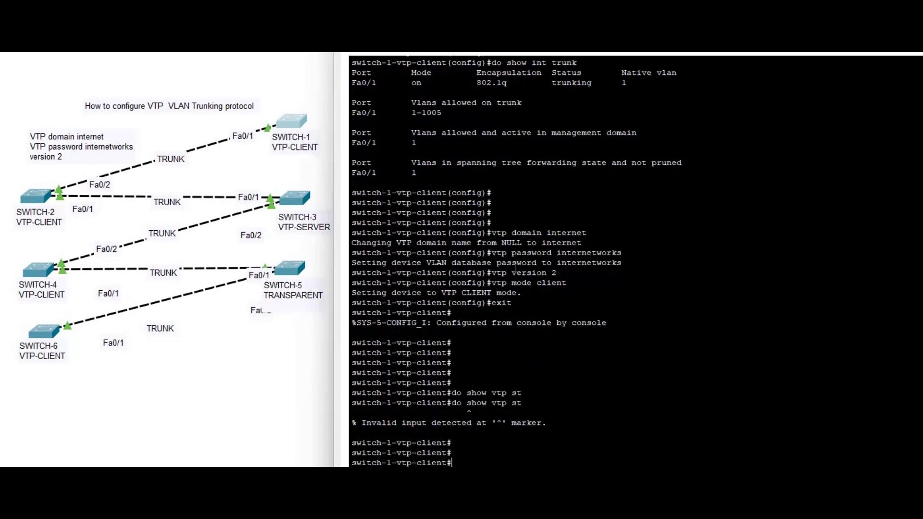
type("end")
key("Return")
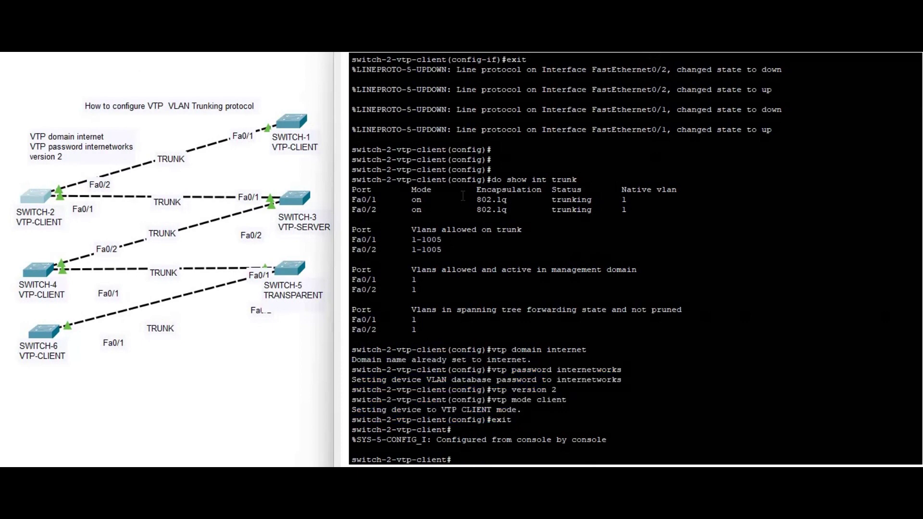
Show SWITCH-2's VTP status, confirming VTP Version 2 and Client operating mode.
key("Return")
key("Return")
key("Return")
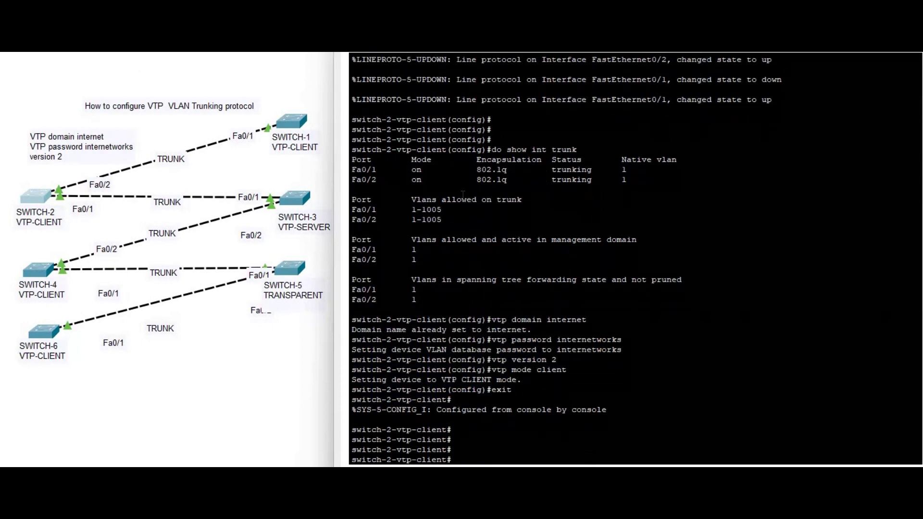
key("Return")
key("Return")
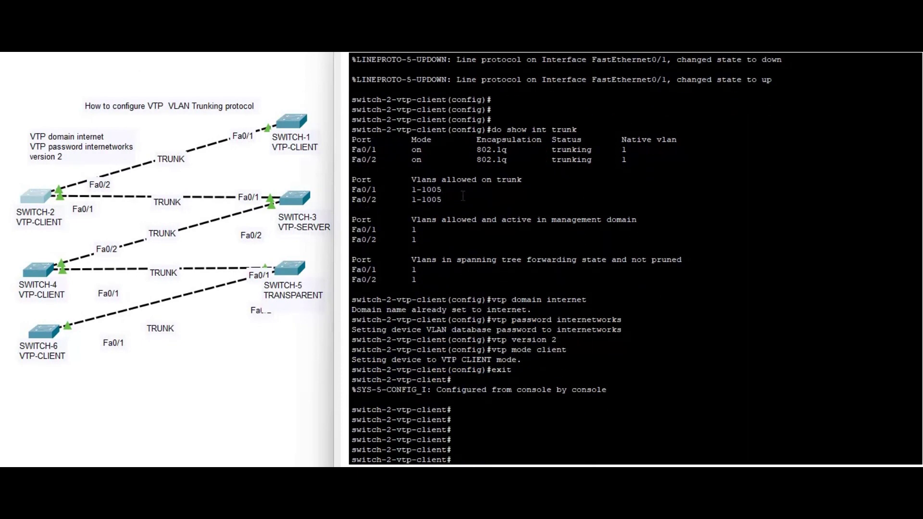
type("show vtp st")
key("Tab")
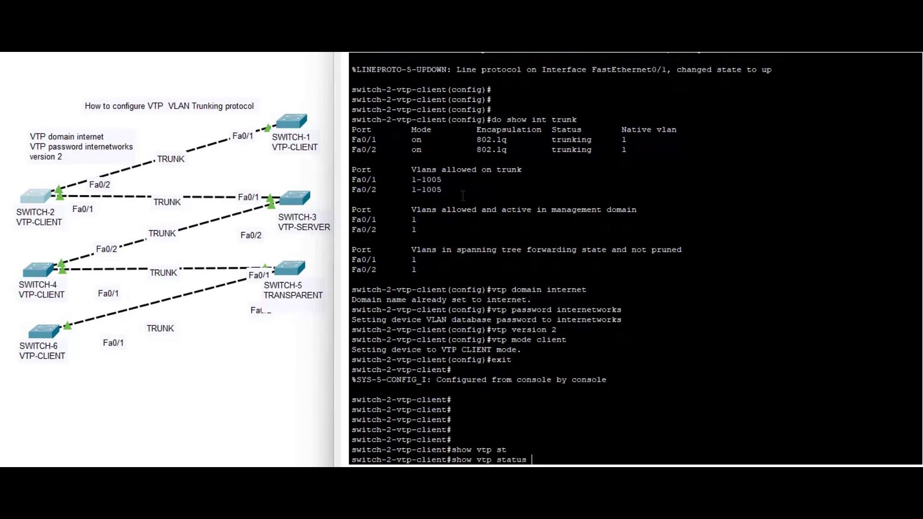
key("Return")
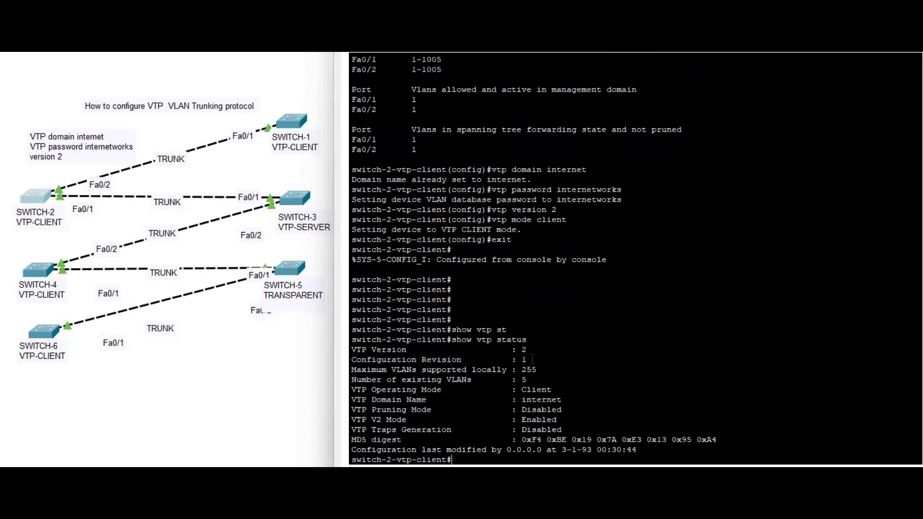
left_click_drag(529, 348, 351, 351)
left_click_drag(552, 390, 351, 390)
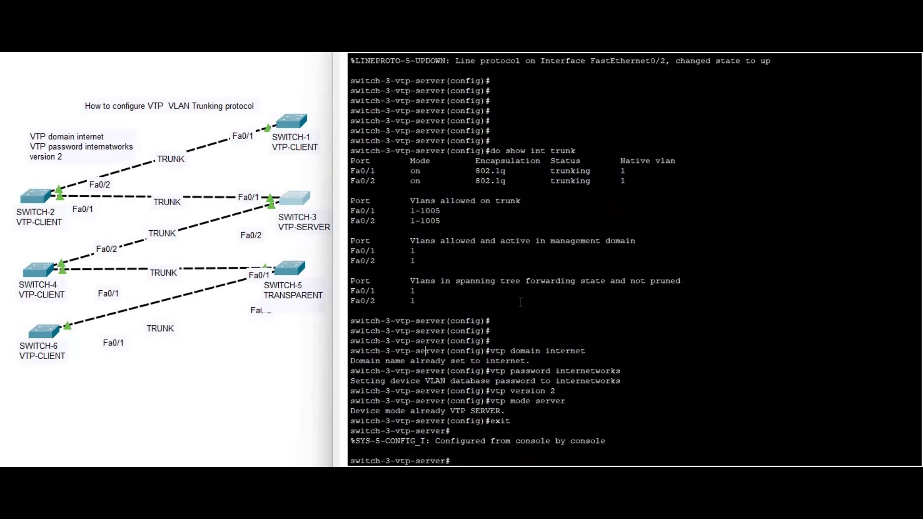
Show SWITCH-3's VTP status, confirming Server operating mode.
key("Return")
key("Return")
key("Return")
key("Return")
type("sho")
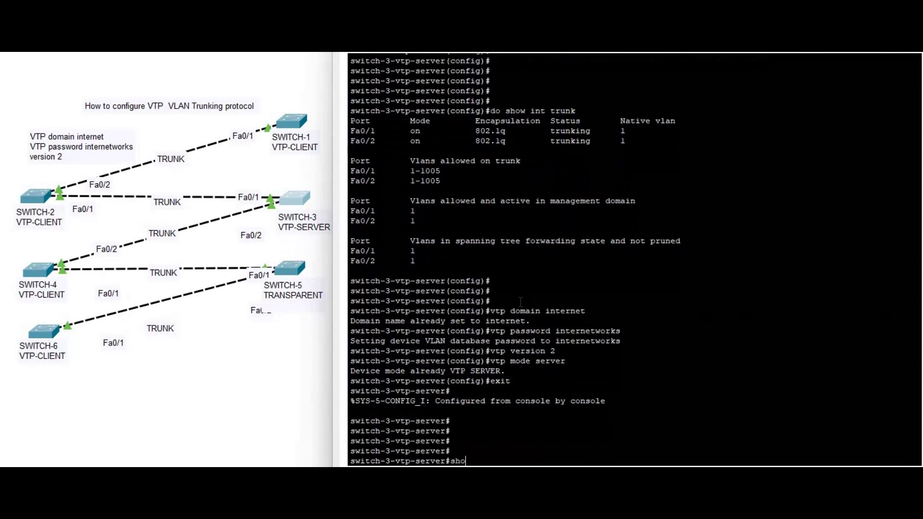
type("w vtp st")
key("Tab")
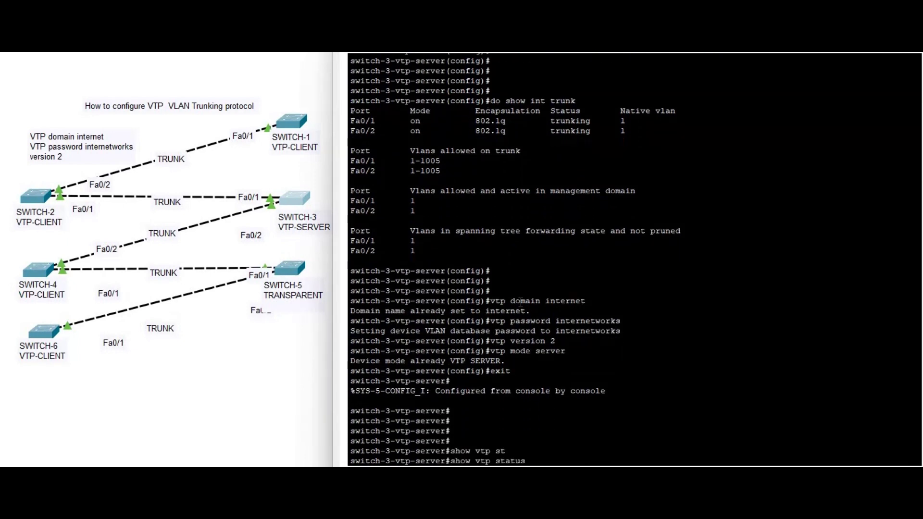
key("Return")
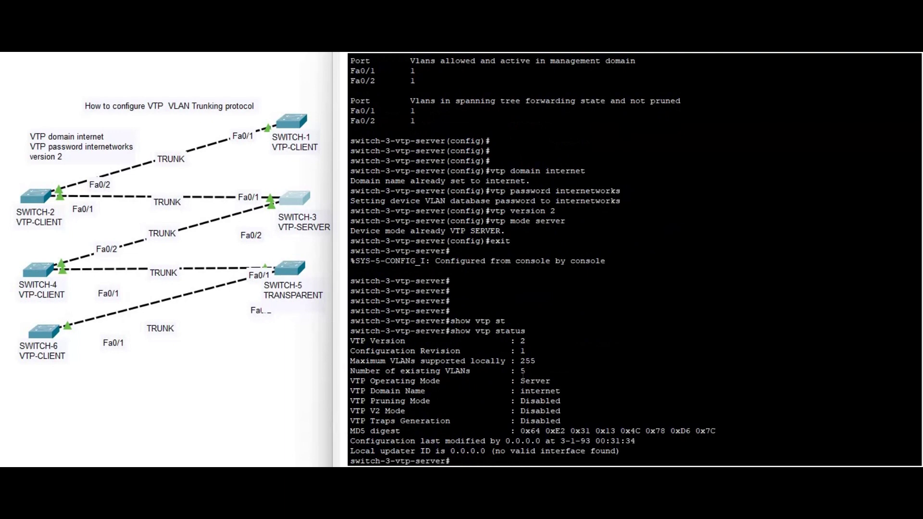
left_click_drag(552, 381, 350, 382)
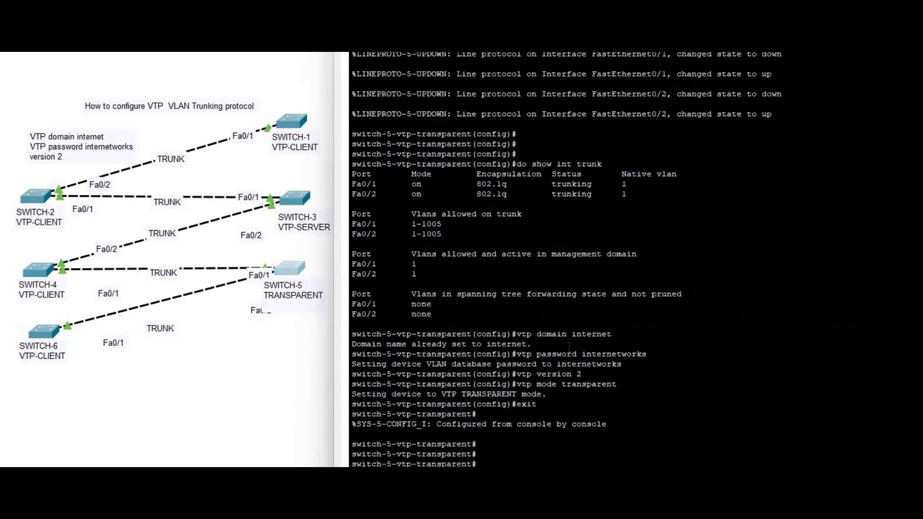
Show SWITCH-5's VTP status, confirming Transparent operating mode.
key("Return")
key("Return")
key("Return")
key("Return")
type("show vtp st")
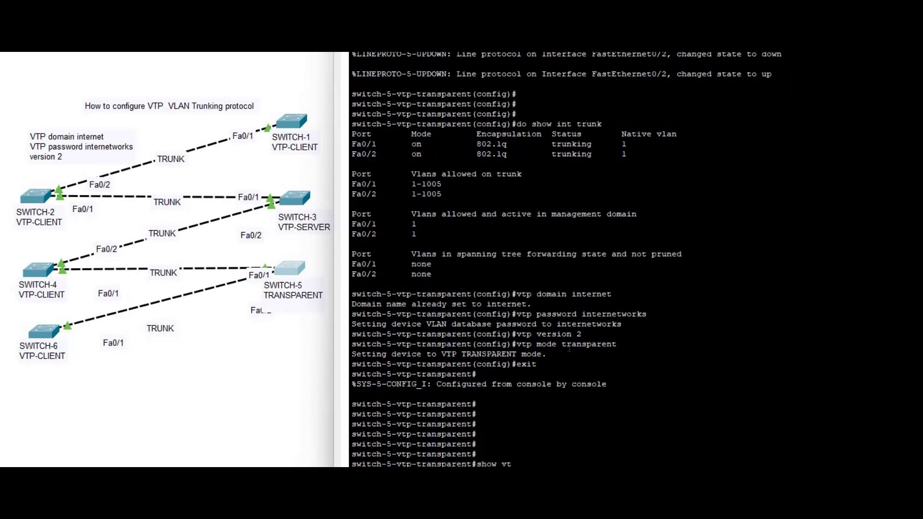
key("Tab")
key("Return")
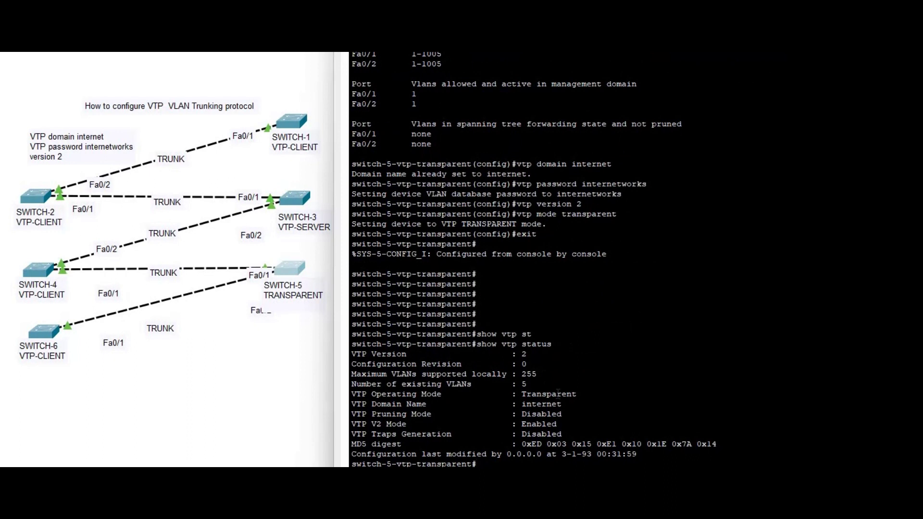
triple_click(558, 394)
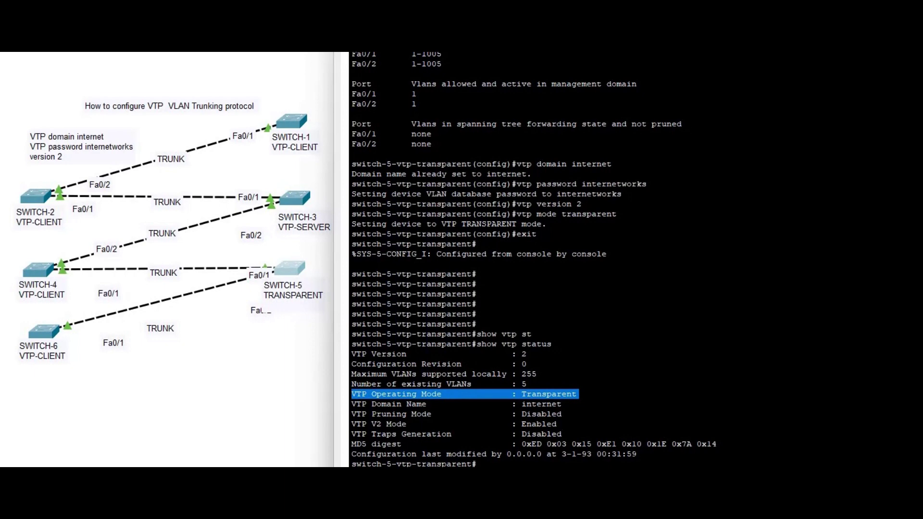
double_click(275, 118)
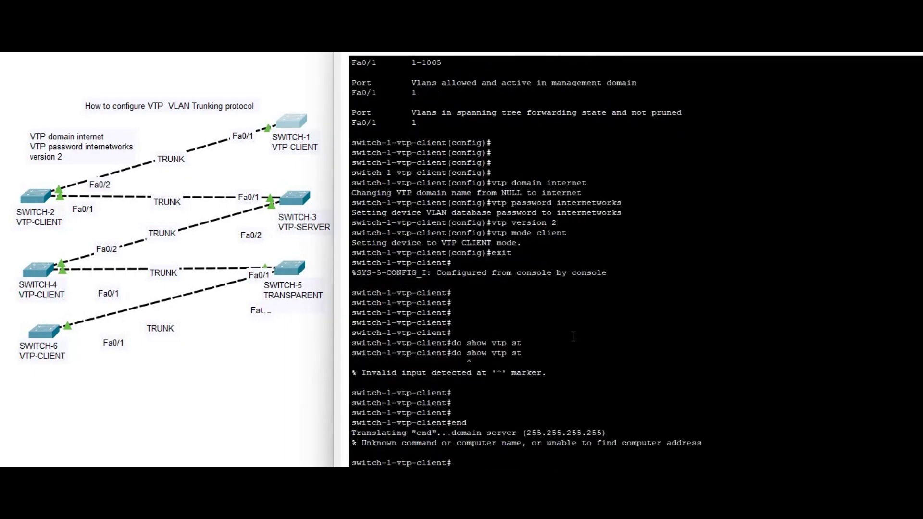
Show SWITCH-1's VTP status, confirming VTP Version 2.
key("Return")
key("Return")
type("sh")
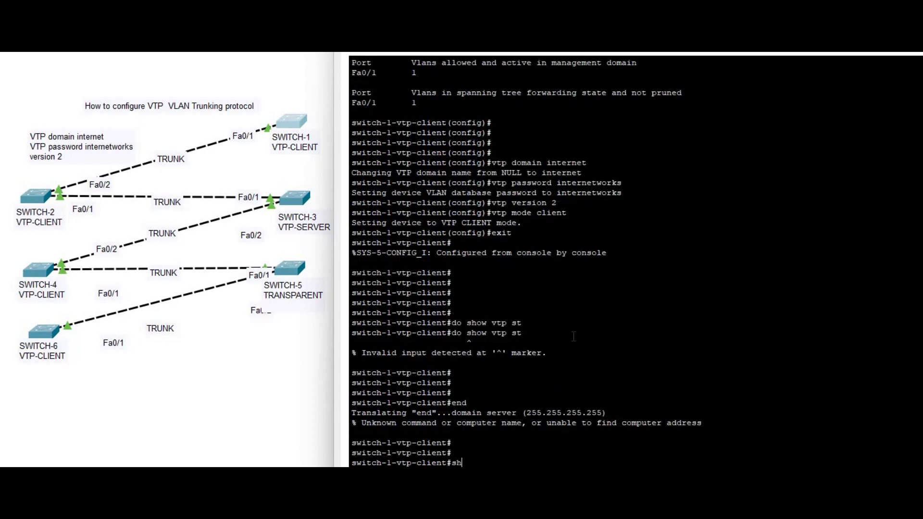
type("ow vtp st")
key("Tab")
key("Return")
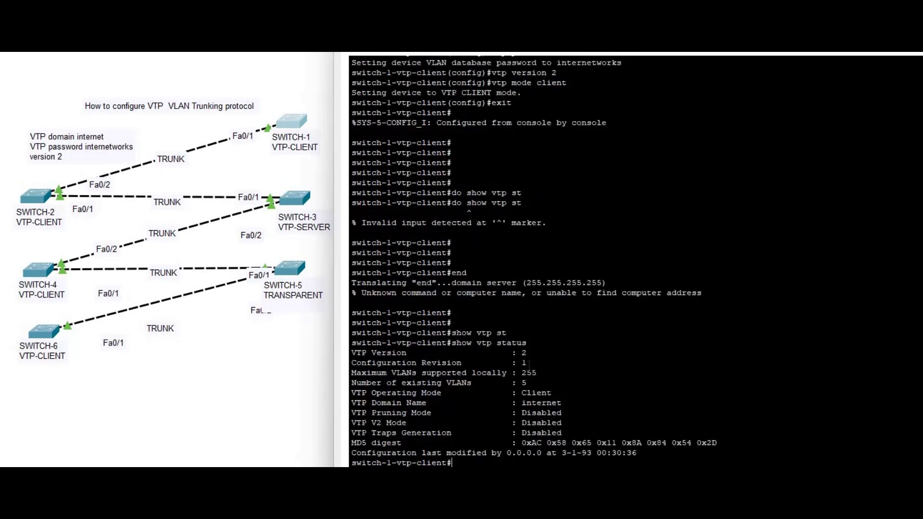
left_click_drag(531, 346, 352, 363)
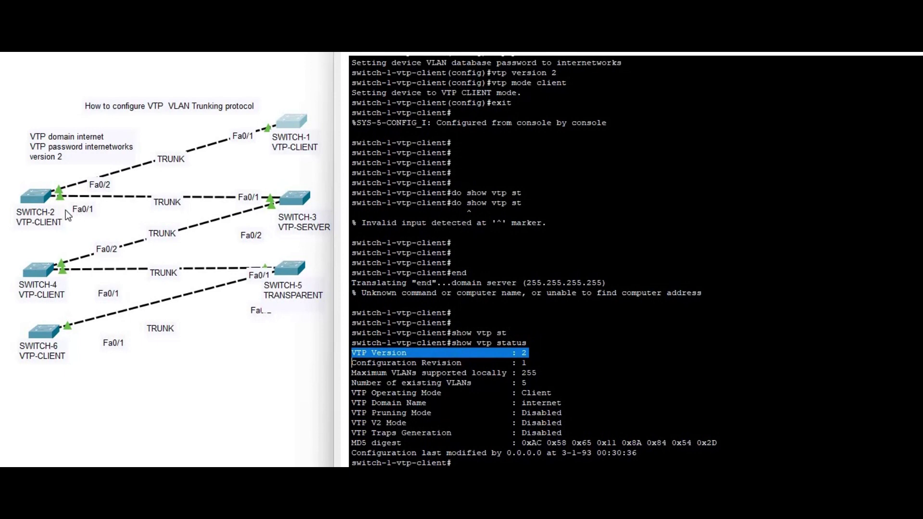
Recheck SWITCH-2's VTP Version 2 and SWITCH-5's Configuration Revision 0.
double_click(38, 191)
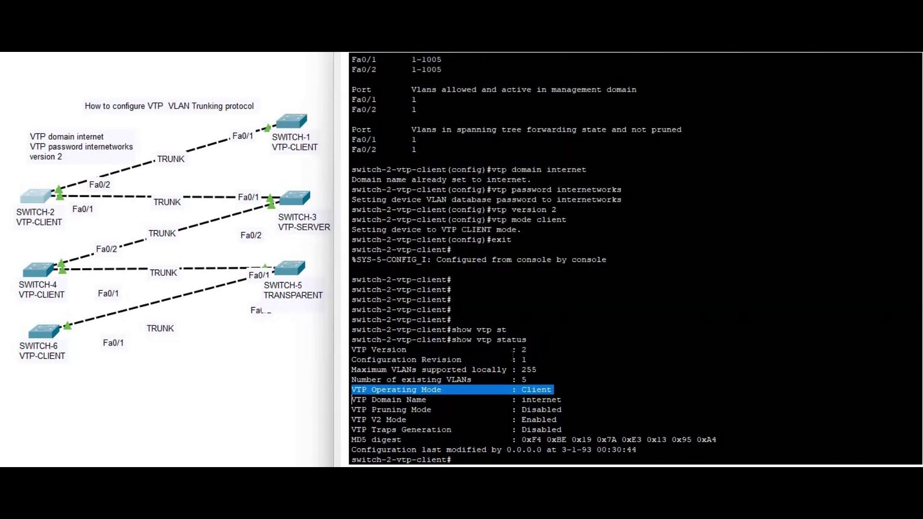
left_click_drag(527, 349, 352, 349)
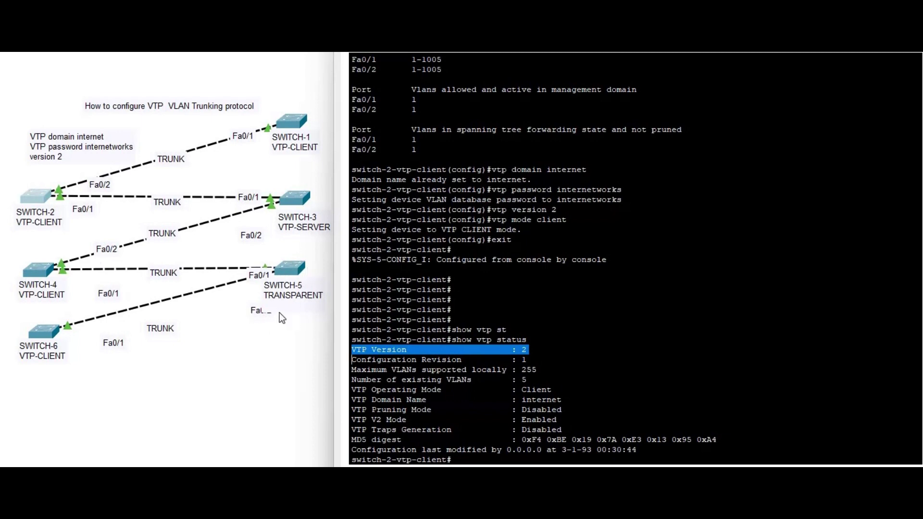
double_click(293, 269)
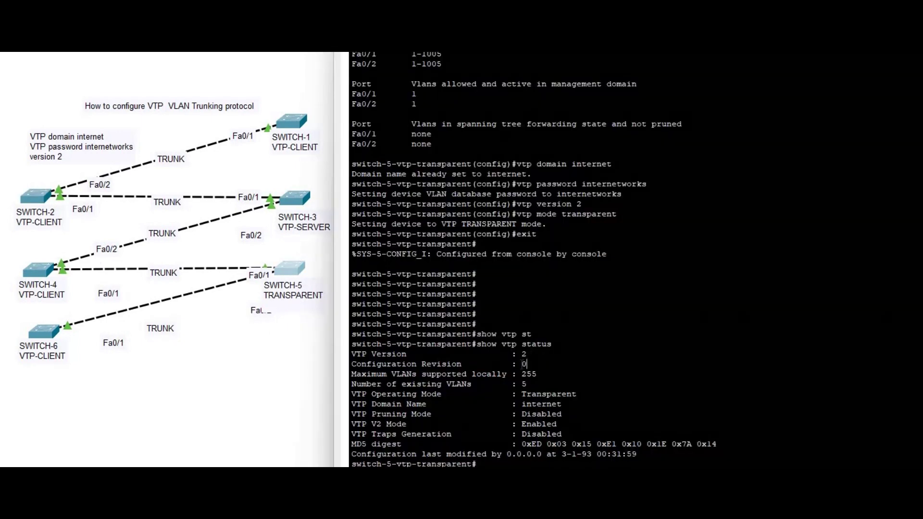
left_click_drag(522, 363, 352, 369)
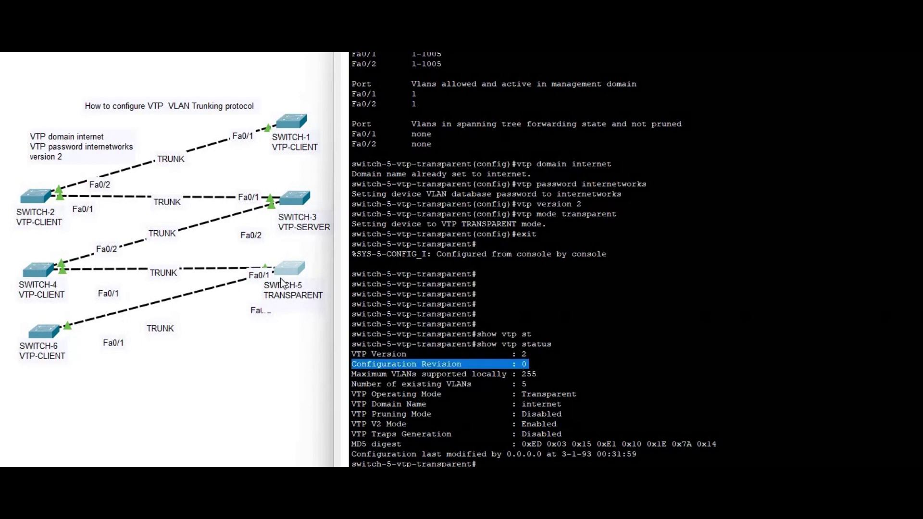
Show SWITCH-4's VTP status, confirming Configuration Revision 1.
left_click(43, 276)
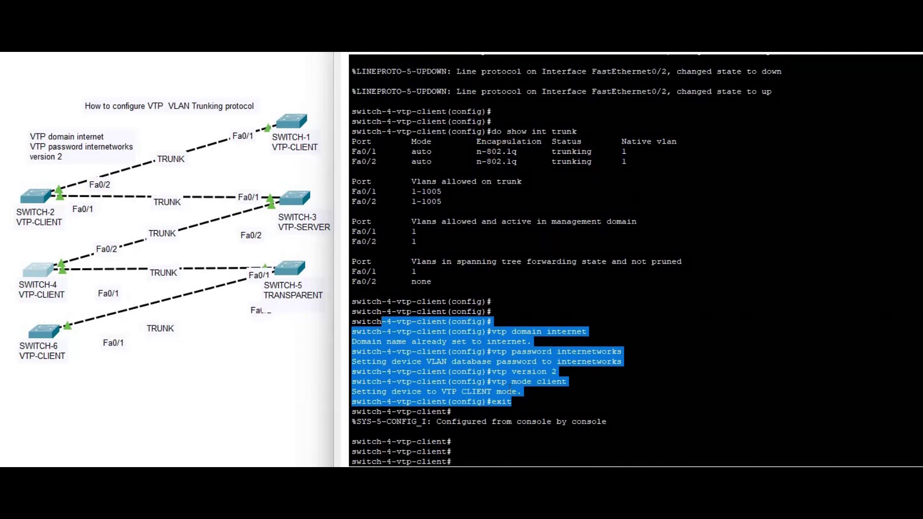
key("Return")
key("Return")
key("Return")
type("s")
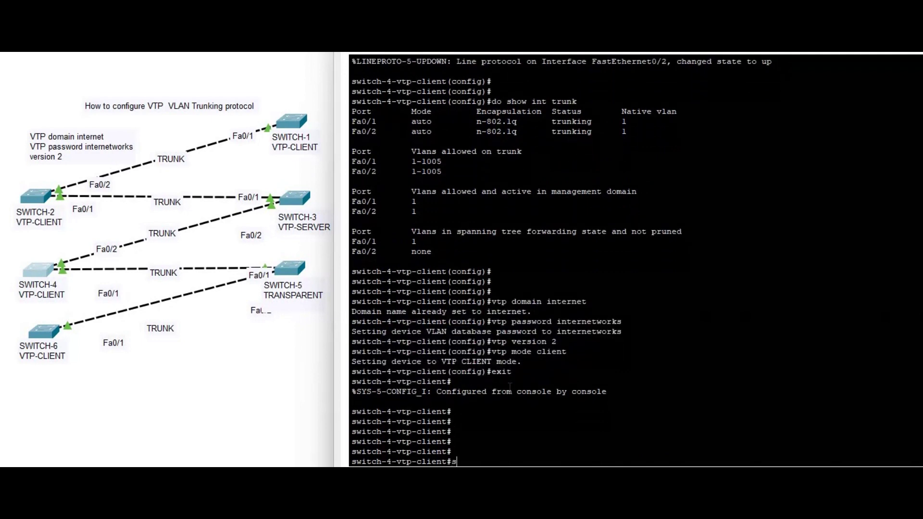
type("how vtp st")
key("Tab")
key("Return")
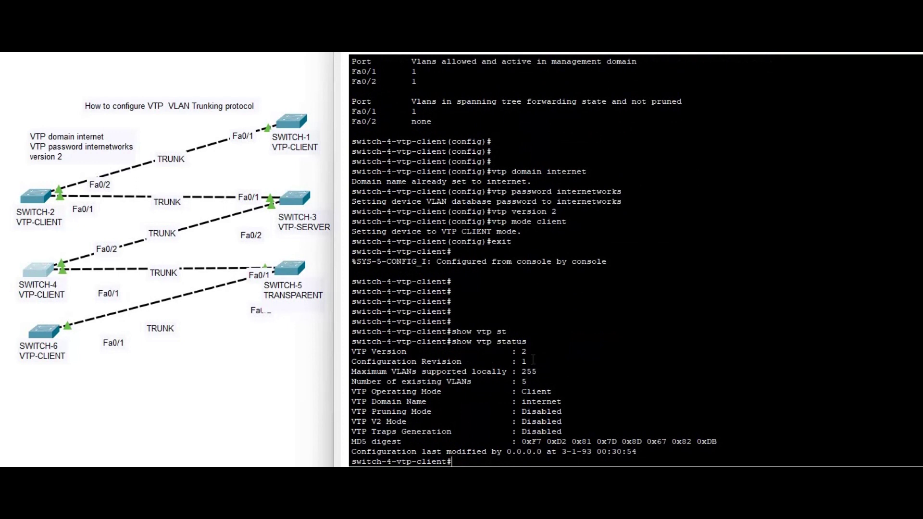
triple_click(532, 361)
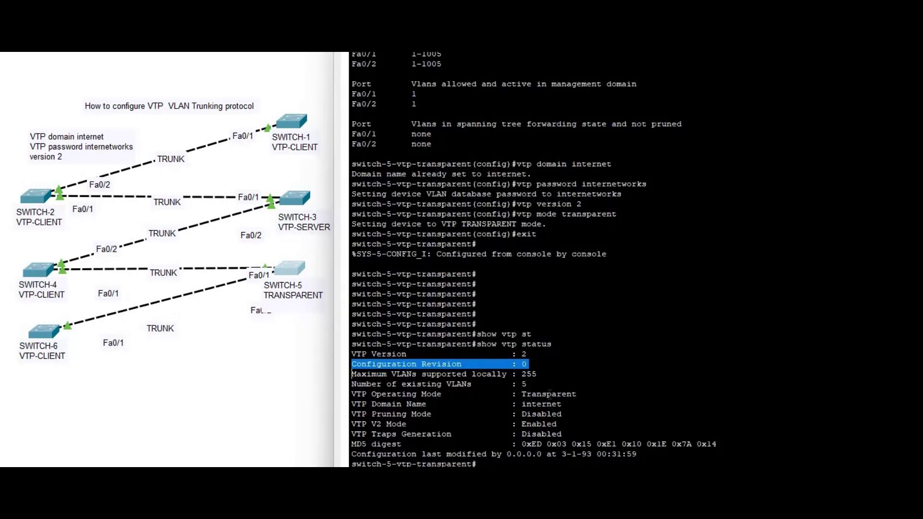
triple_click(550, 393)
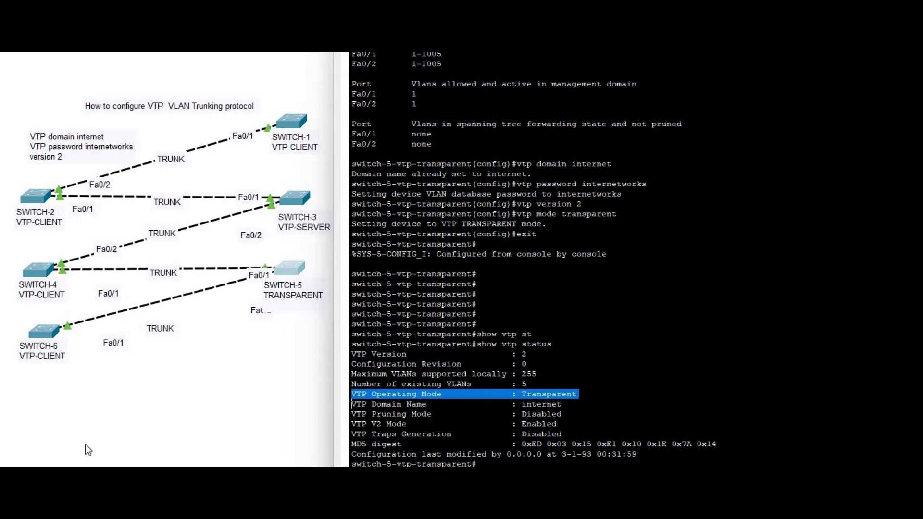
left_click(352, 404)
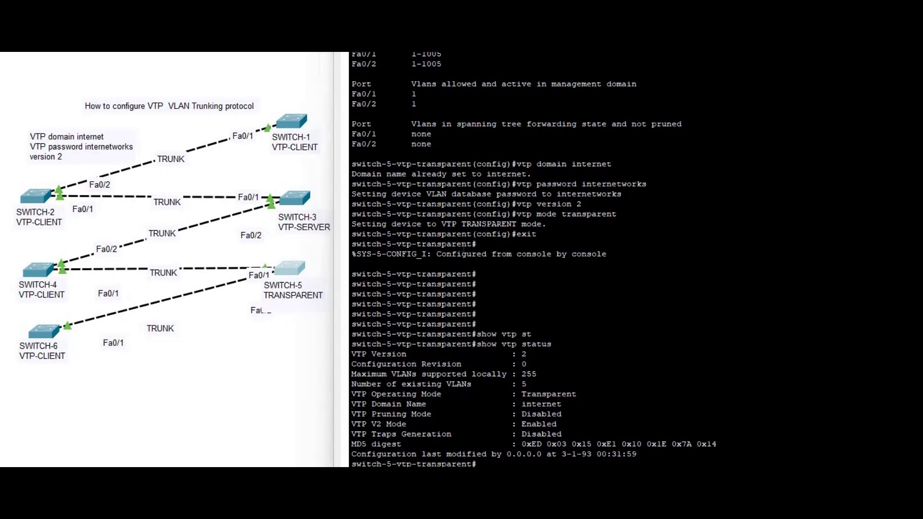
left_click(292, 204)
On SWITCH-3, paste the VLAN 10–40 definitions (HR, SALES, MARKETING, INFO-TECH) in configuration mode.
left_click(562, 288)
key("Return")
key("Return")
key("Return")
type("conf t")
key("Return")
key("Return")
key("Return")
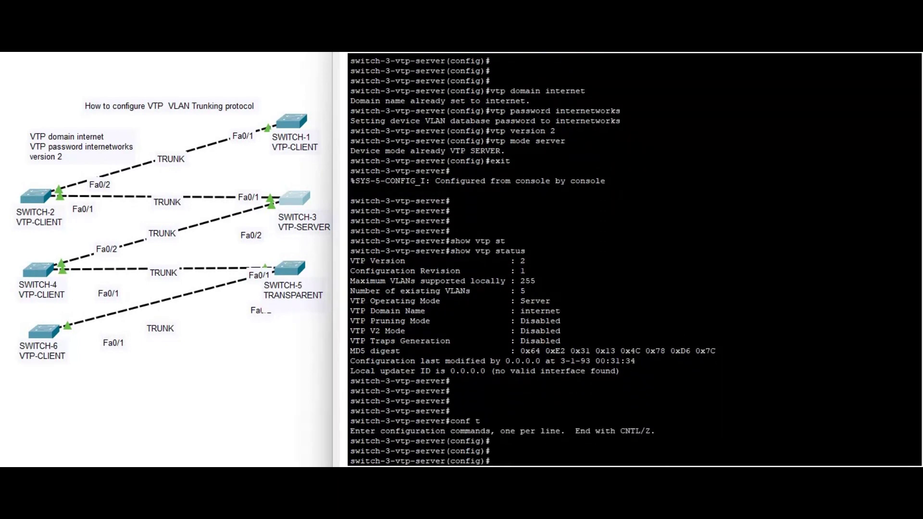
type("vlan 10 name HR exit  vlan 20 name SALES exit   vlan 30 name MARKETING exit  VLAN 40 name INFO-TECH exit")
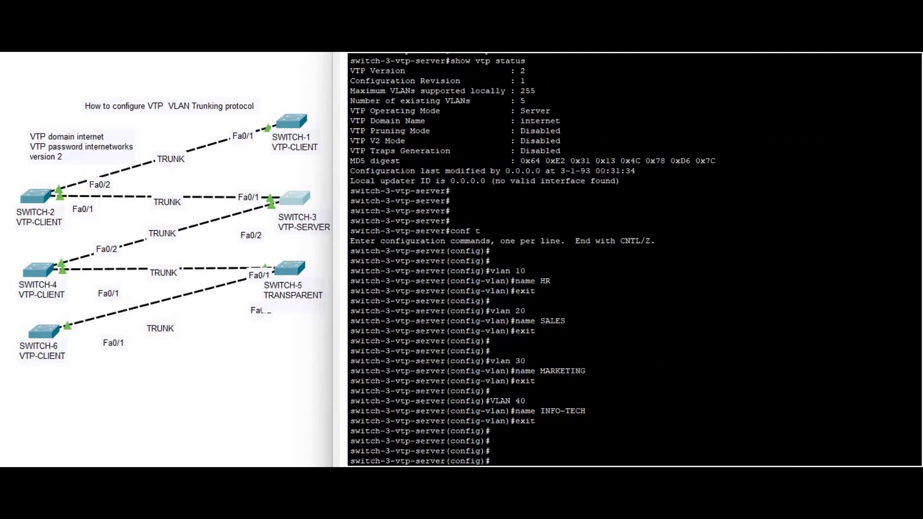
left_click_drag(535, 421, 350, 271)
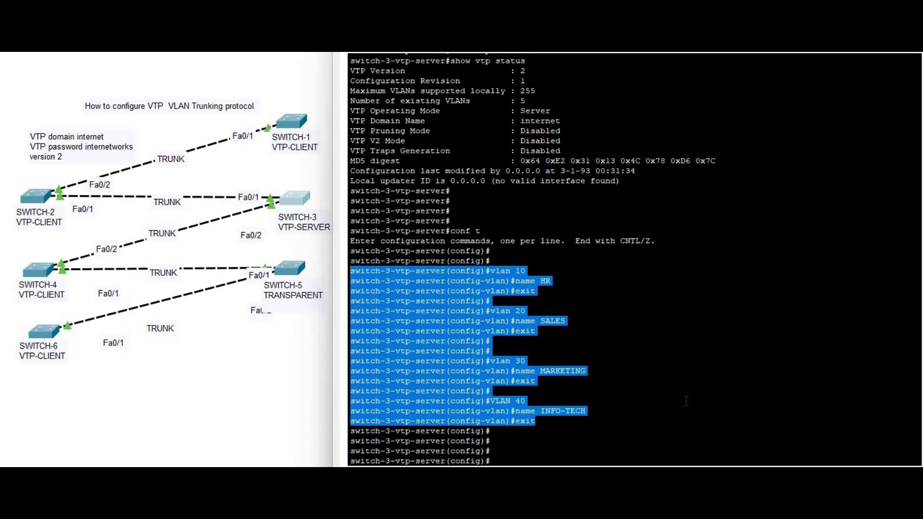
key("Return")
key("Return")
key("Return")
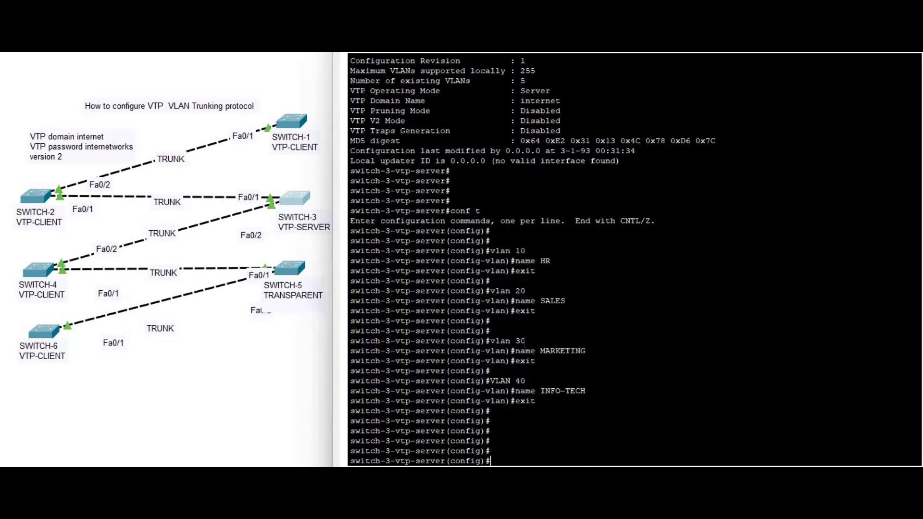
type("end")
key("Return")
key("Return")
key("Return")
Run show vlan on SWITCH-3 and highlight the VLAN 10–40 rows in its table.
type("show vl")
key("Tab")
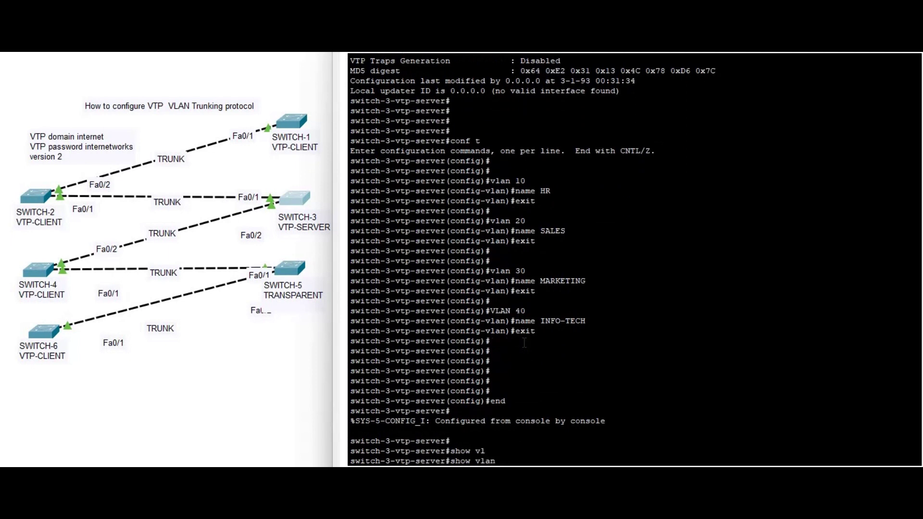
key("Return")
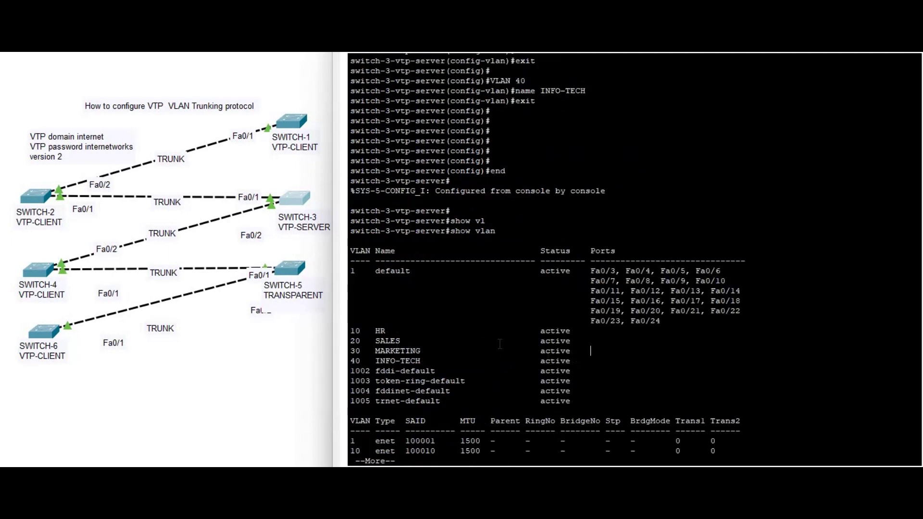
left_click_drag(590, 353, 342, 333)
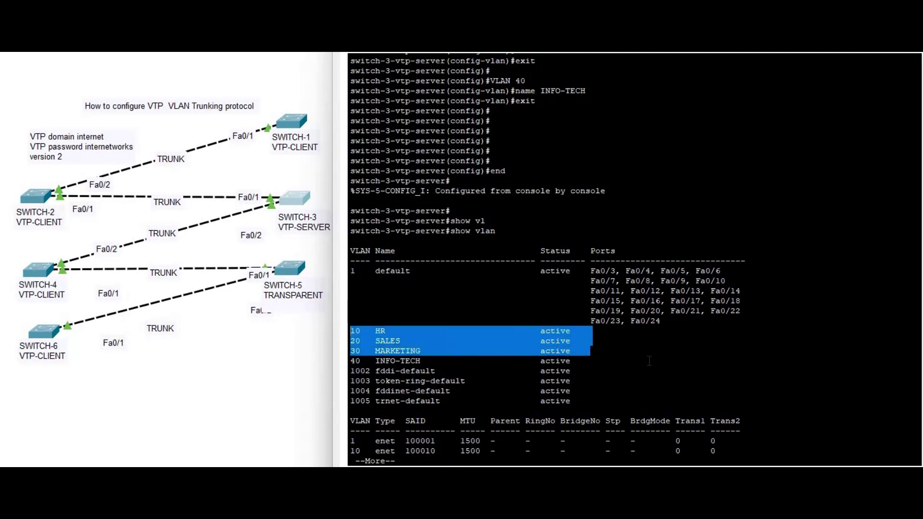
left_click_drag(574, 361, 347, 331)
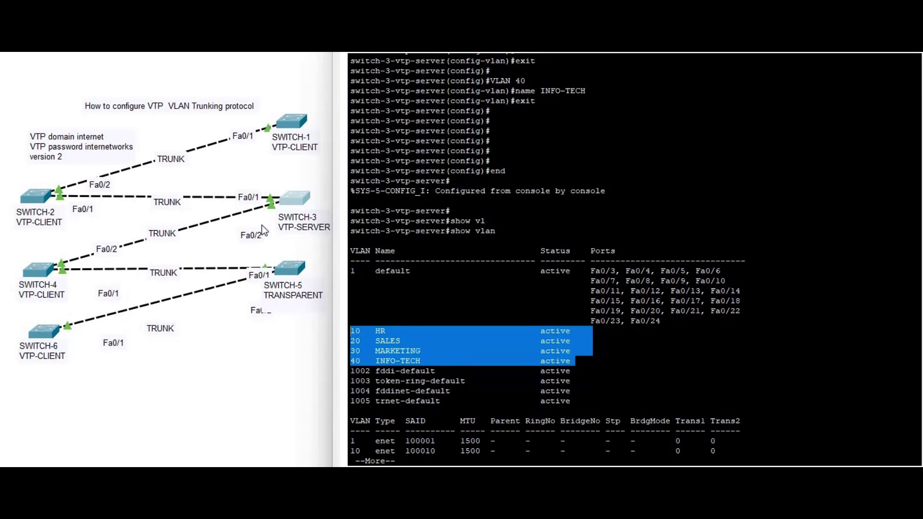
Run show vlan on client SWITCH-6 and highlight its learned VLANs 10–40.
left_click(47, 333)
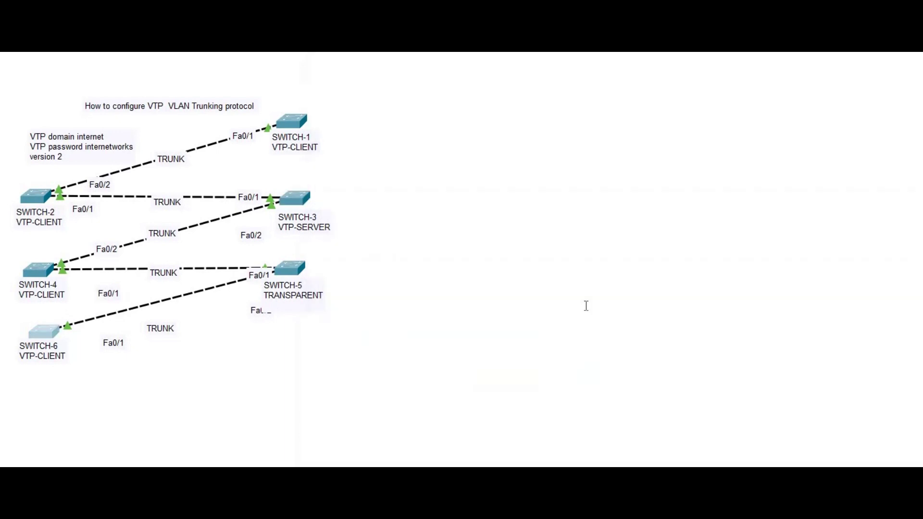
key("Return")
key("Return")
key("Return")
type("show vl")
key("Tab")
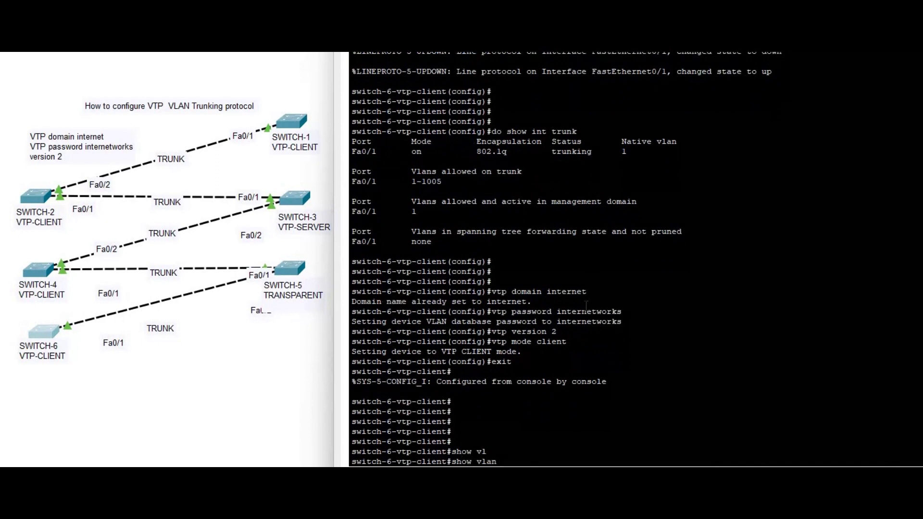
key("Return")
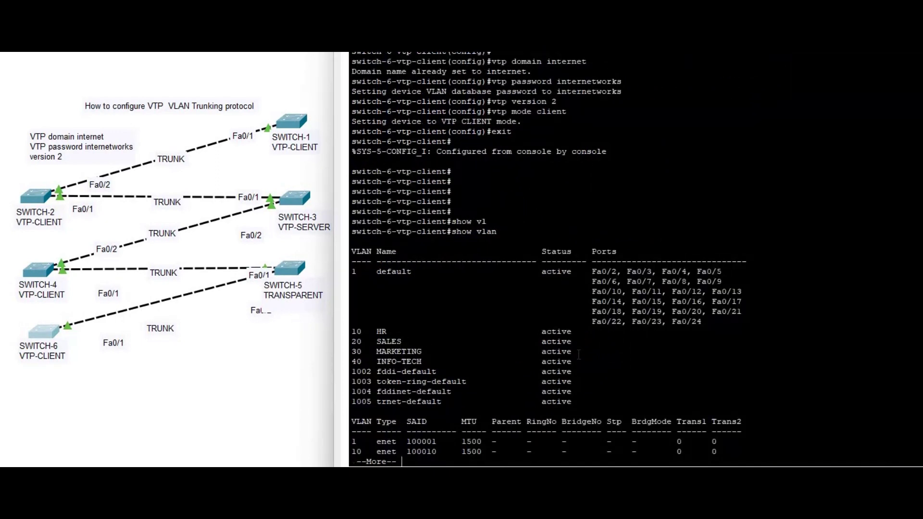
left_click_drag(572, 361, 323, 331)
Run show vlan on client SWITCH-4 and highlight its VLANs 10–40.
left_click(39, 274)
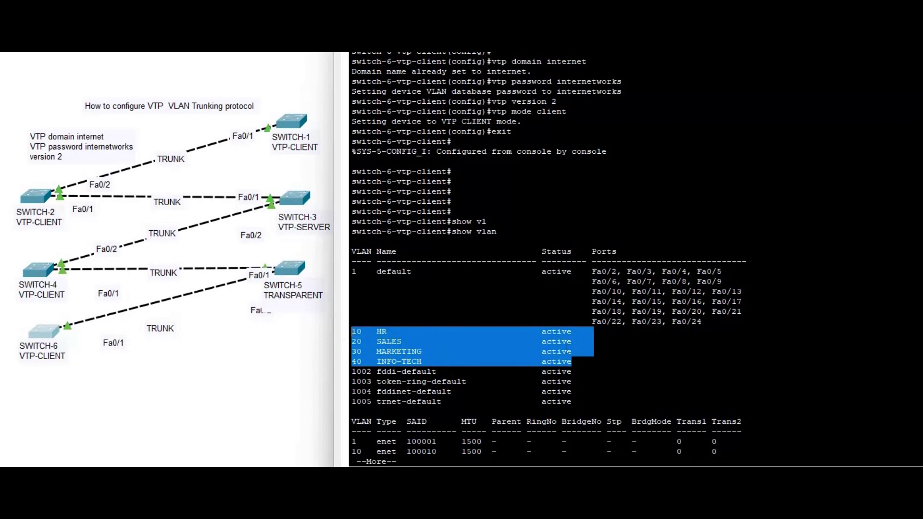
type("sh")
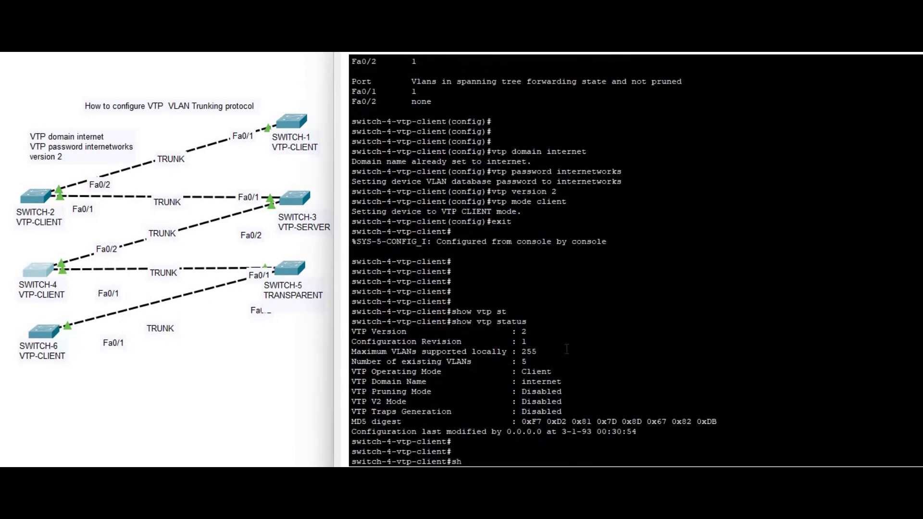
type("ow vlan")
key("Return")
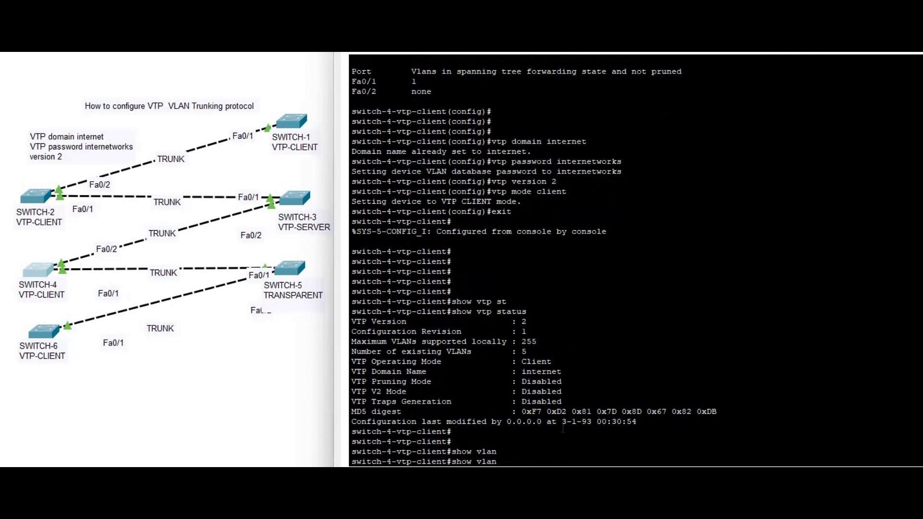
left_click_drag(577, 361, 351, 332)
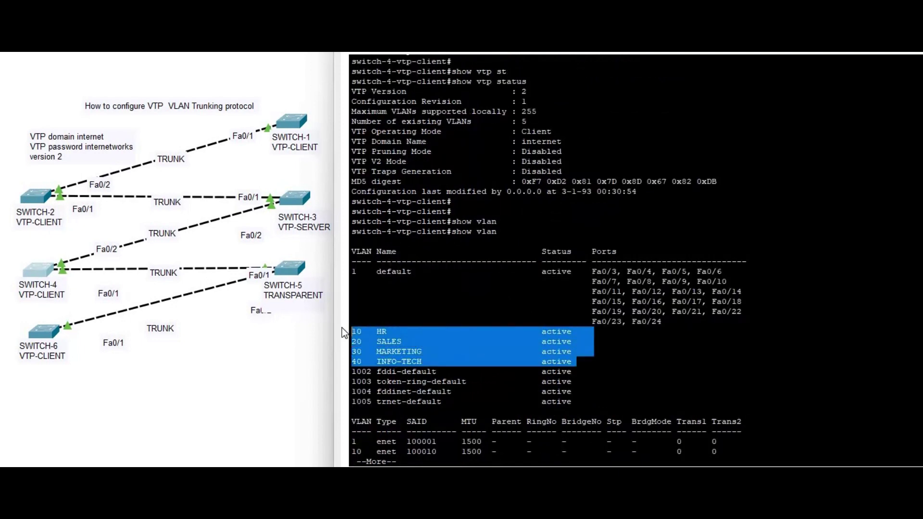
left_click(288, 268)
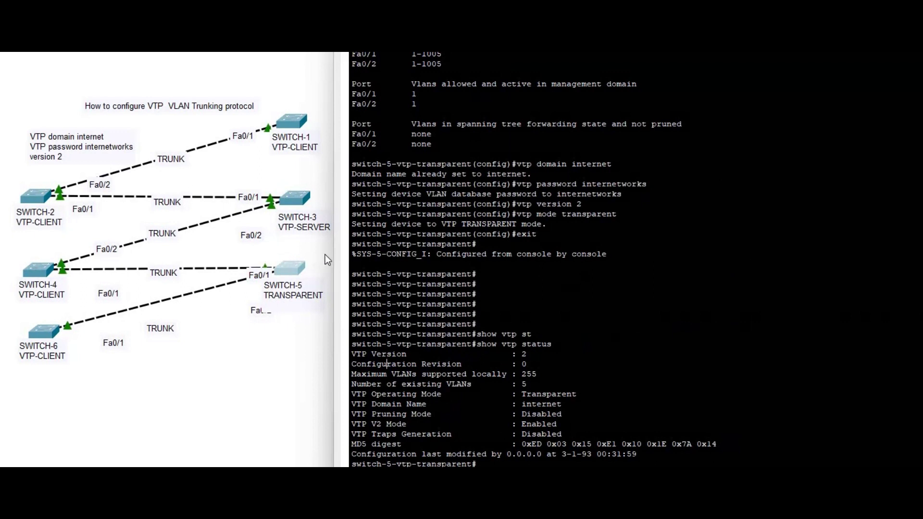
Run show vlan on transparent SWITCH-5, whose table lacks VLANs 10–40.
key("Return")
key("Return")
key("Return")
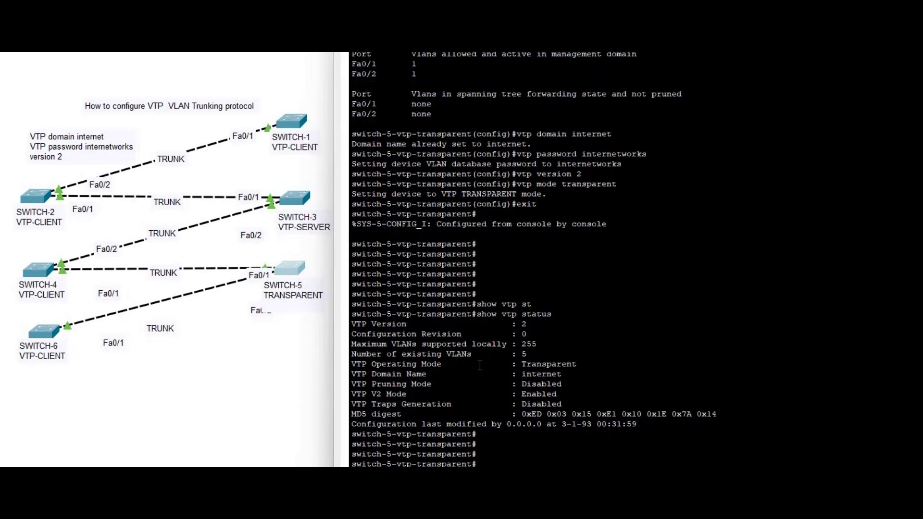
type("end")
key("Return")
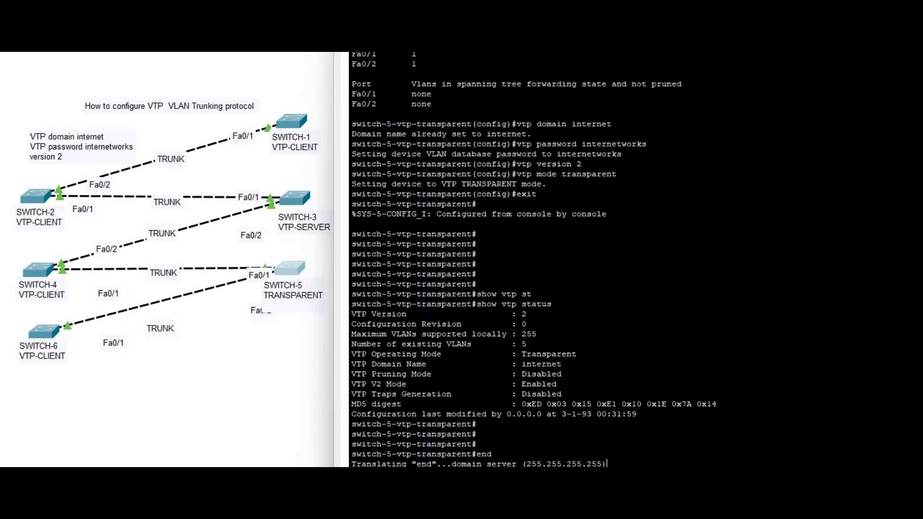
key("Return")
key("Return")
key("Return")
key("Return")
key("Return")
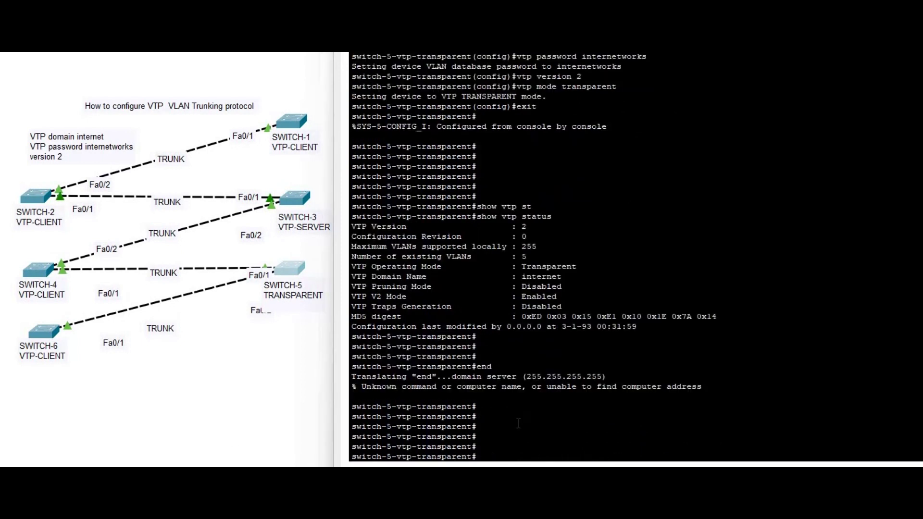
key("Return")
key("Return")
type("show vlan")
key("Tab")
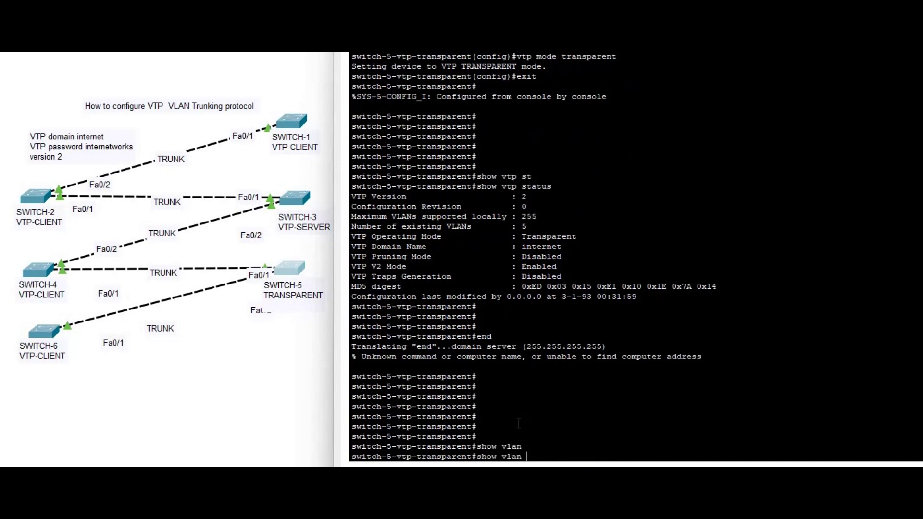
key("Return")
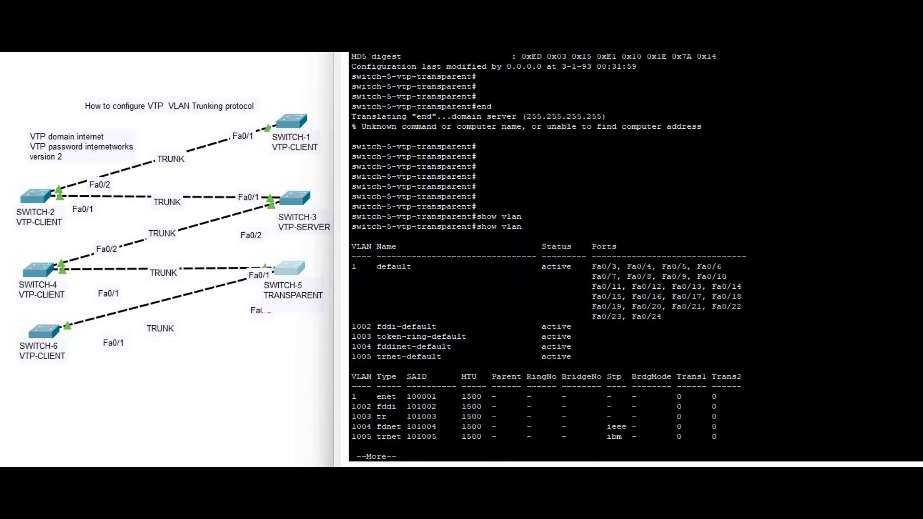
Run show vlan on SWITCH-2, listing VLANs 10 HR through 40 INFO-TECH.
left_click(41, 196)
key("Return")
key("Return")
key("Return")
type("show vlan")
key("Return")
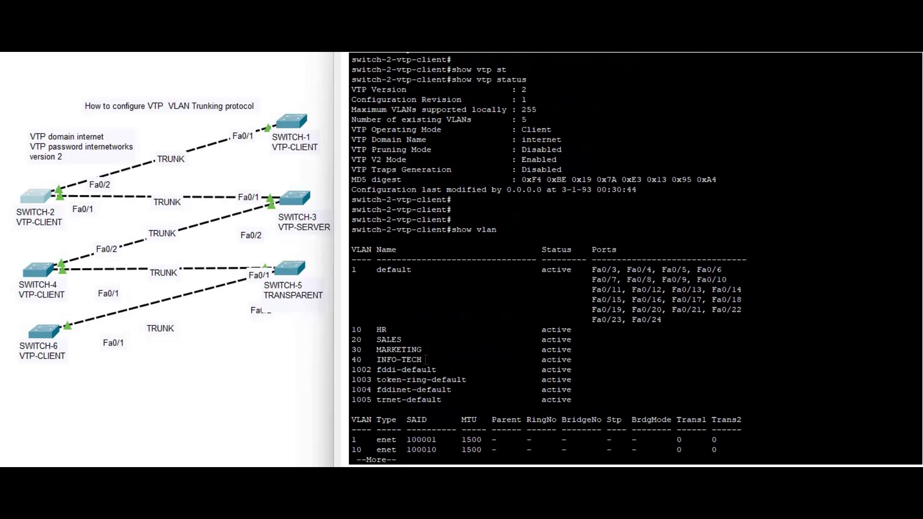
Highlight SWITCH-2's VLANs 10–40, then run show vlan on SWITCH-1 and highlight the same rows.
left_click_drag(421, 360, 341, 334)
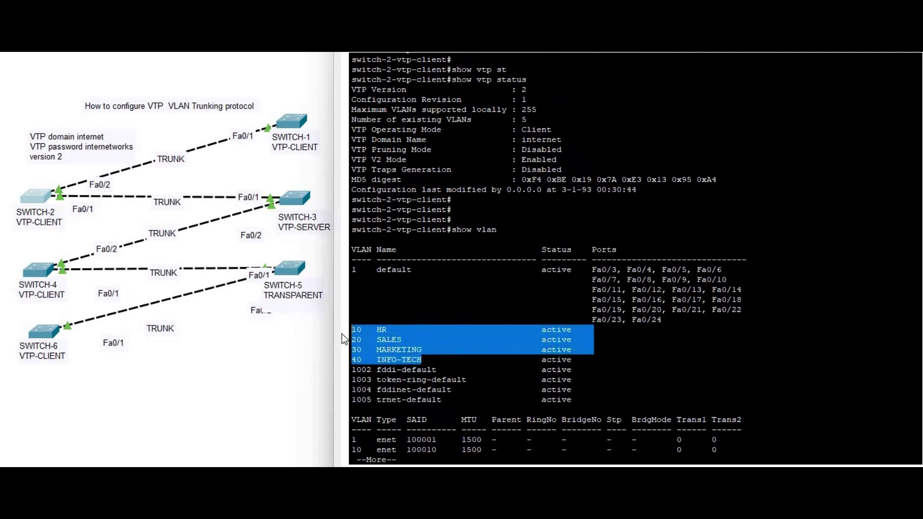
left_click(306, 121)
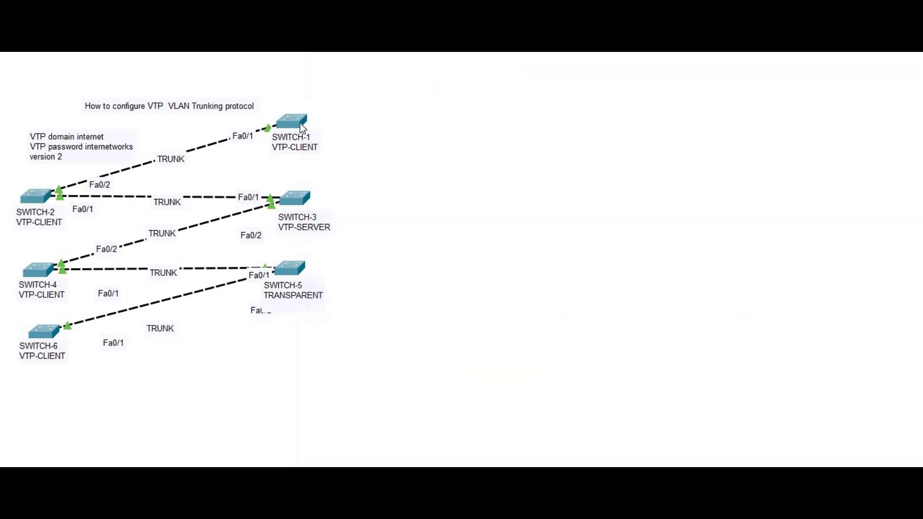
left_click(658, 257)
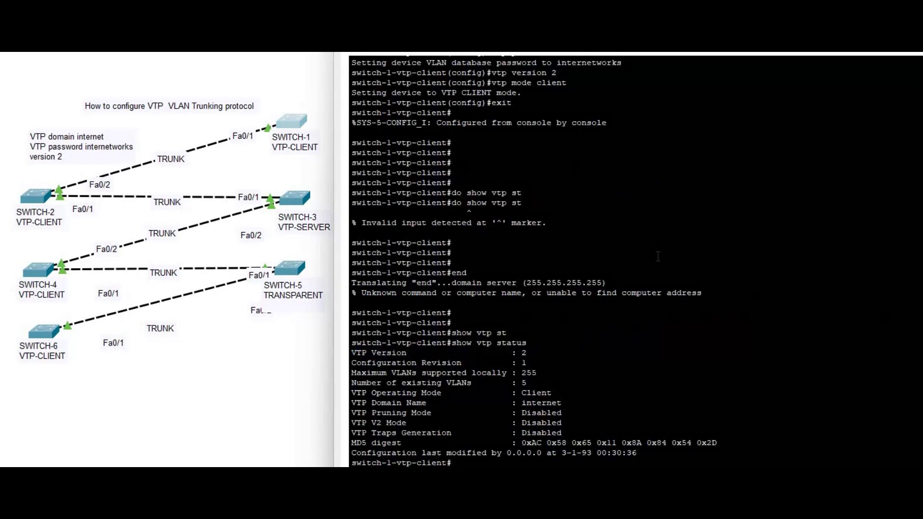
key("Return")
key("Return")
key("Return")
key("Return")
type("show vlan")
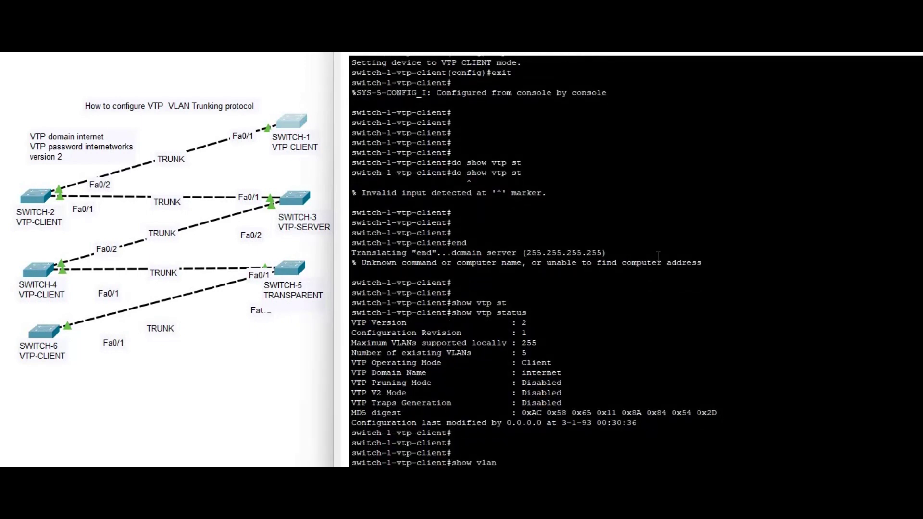
key("Return")
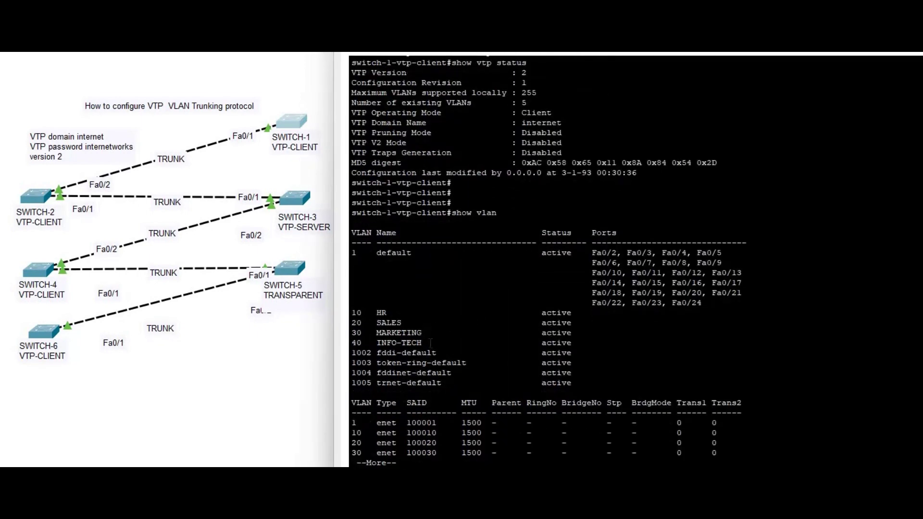
left_click_drag(431, 344, 351, 293)
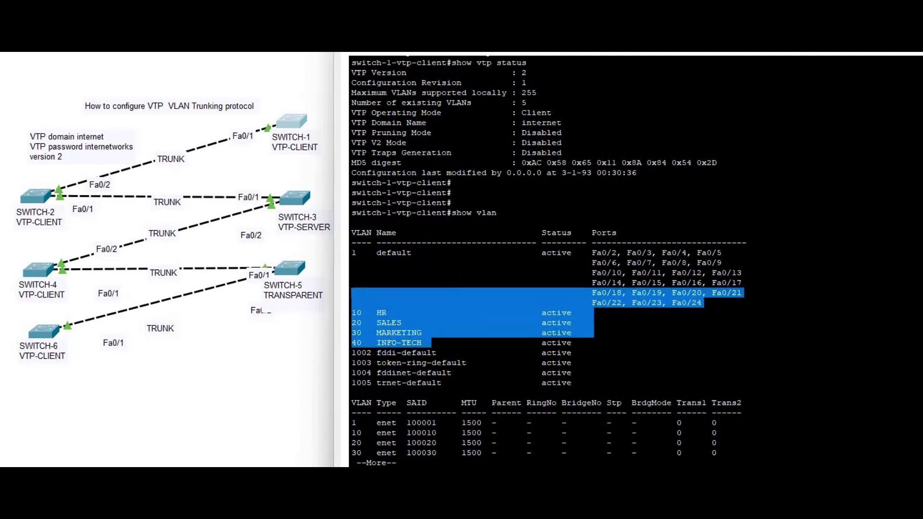
Recheck SWITCH-6, 4, 3, 2 and 1, ending on SWITCH-5's table without VLANs 10–40.
left_click(38, 338)
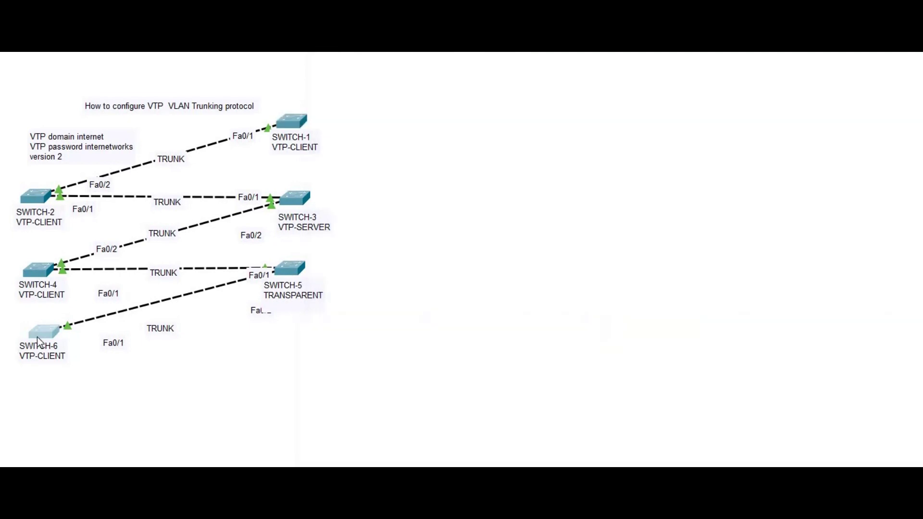
left_click(42, 270)
left_click(297, 200)
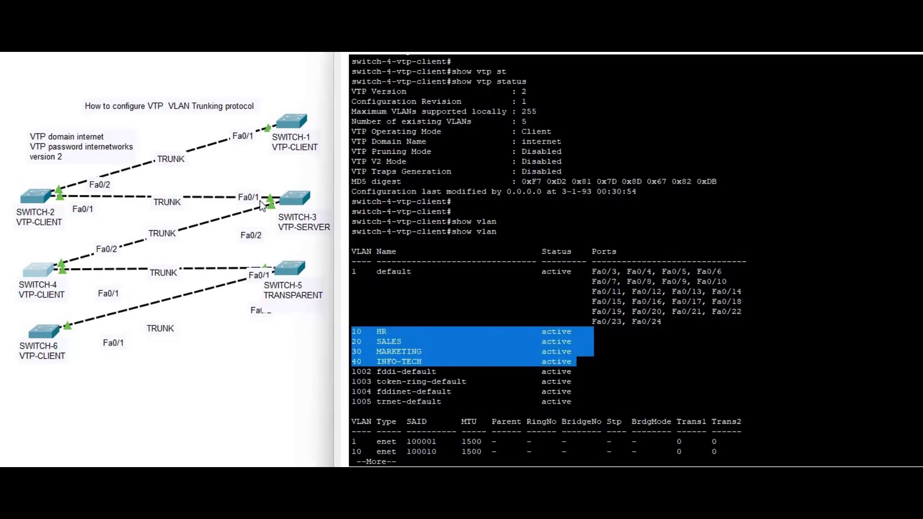
left_click(44, 197)
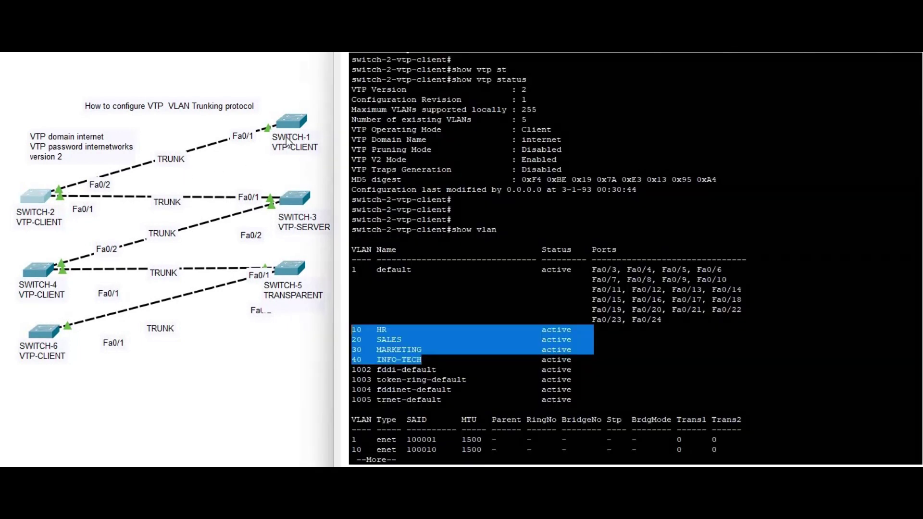
left_click(298, 122)
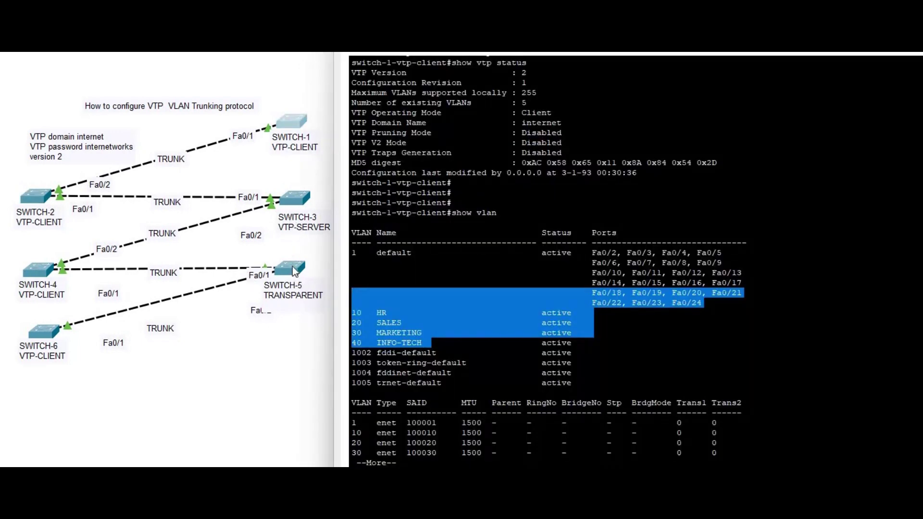
left_click(292, 266)
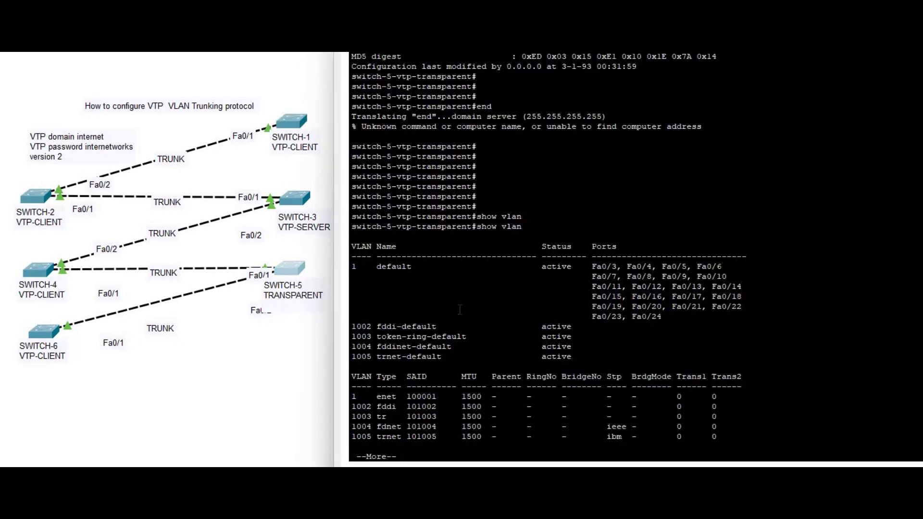